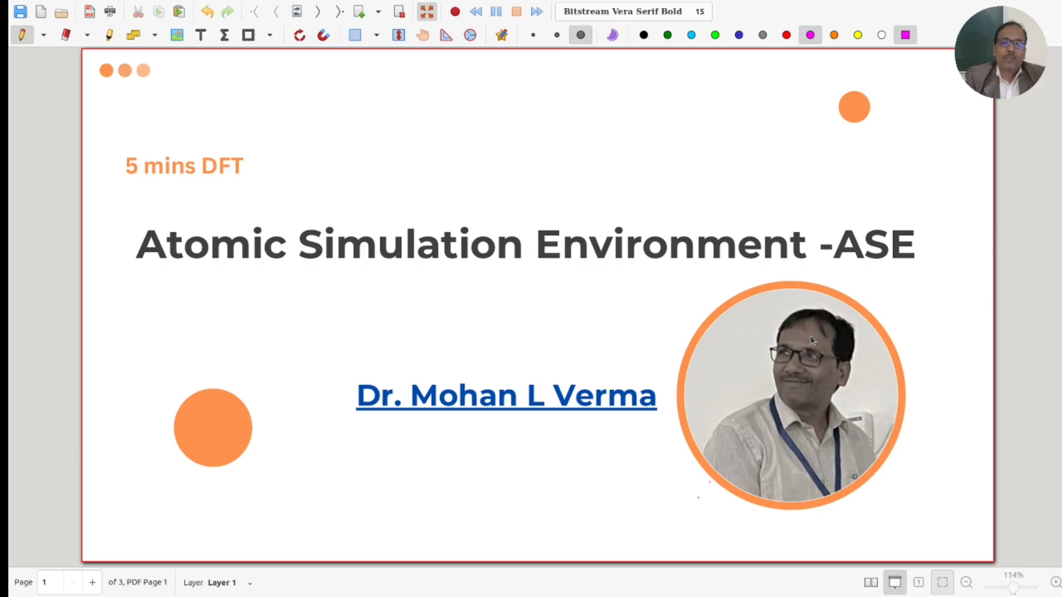
# Underline 'ASE ?', 'ASE-GUI ?' and 'GET-Started' on the Content slide, then advance a slide
pyautogui.press('pagedown')
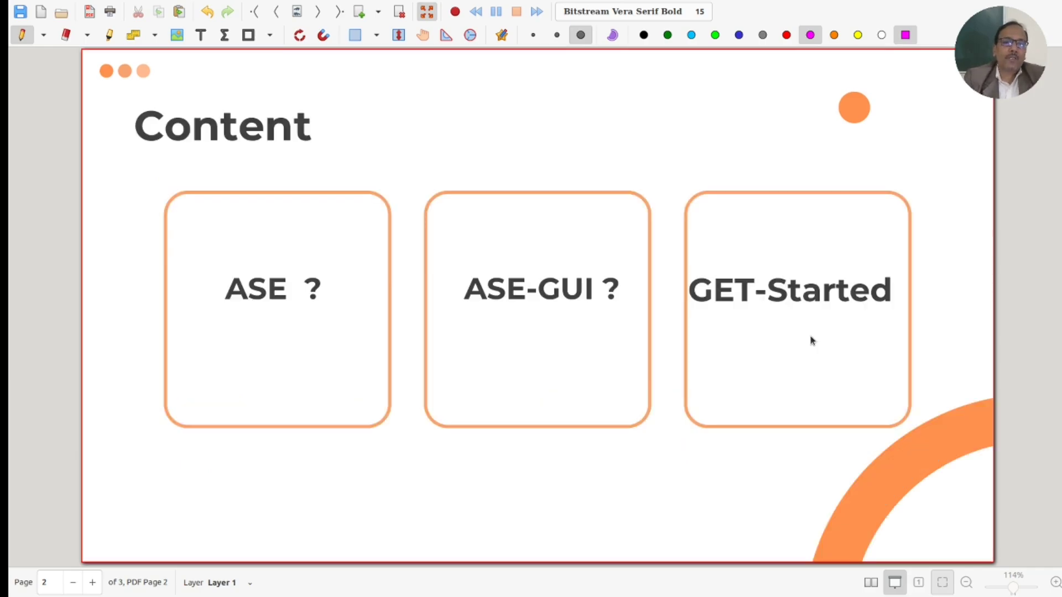
pyautogui.moveTo(221, 312)
pyautogui.mouseDown()
pyautogui.moveTo(280, 310)
pyautogui.moveTo(286, 323)
pyautogui.mouseUp()
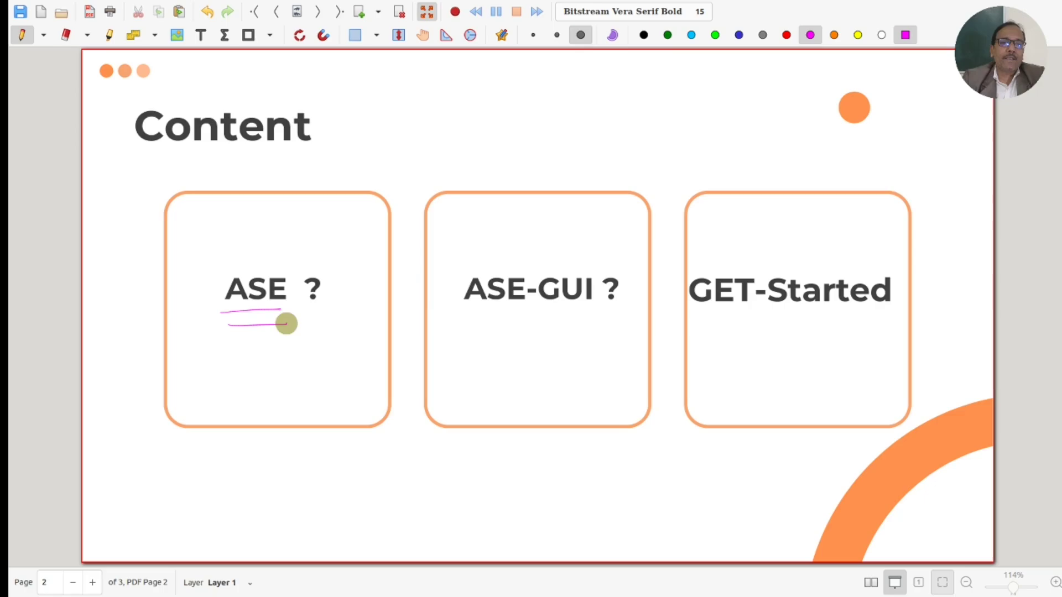
pyautogui.moveTo(467, 313)
pyautogui.mouseDown()
pyautogui.moveTo(561, 306)
pyautogui.moveTo(500, 321)
pyautogui.moveTo(561, 322)
pyautogui.mouseUp()
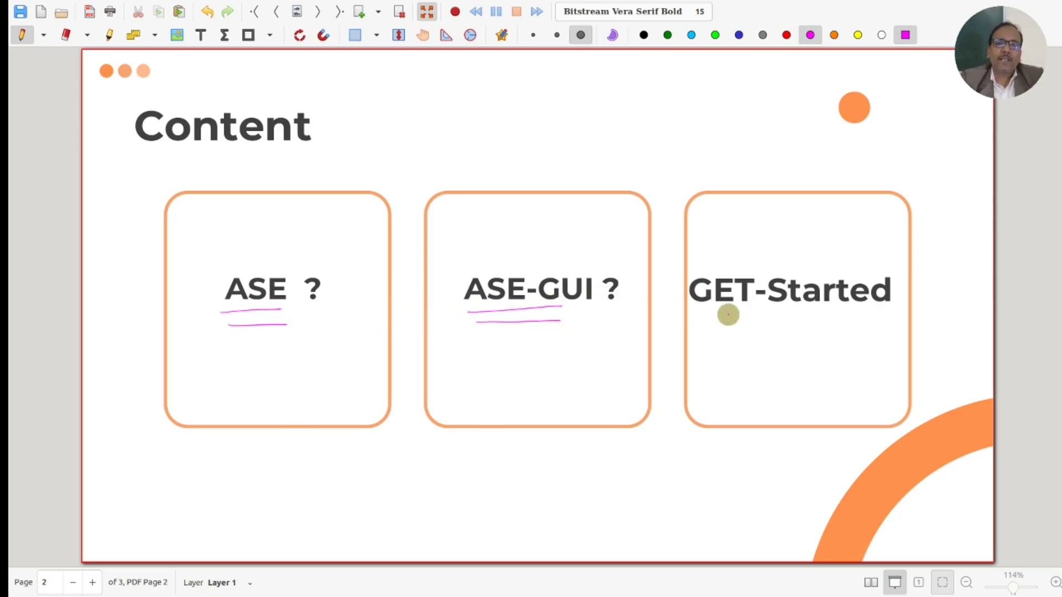
pyautogui.moveTo(727, 313); pyautogui.dragTo(808, 308)
pyautogui.moveTo(718, 334); pyautogui.dragTo(850, 324)
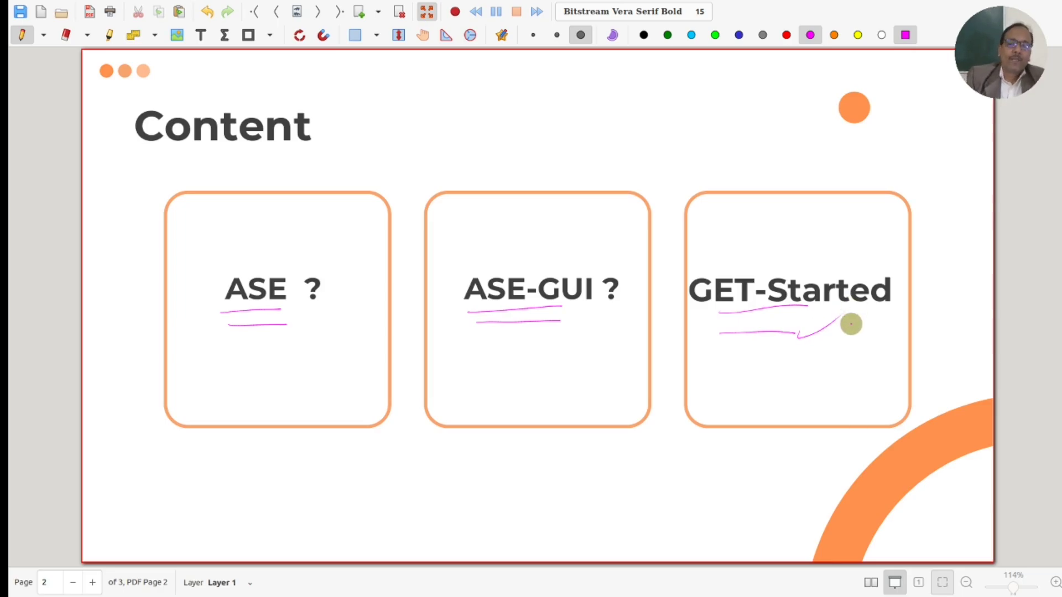
pyautogui.press('pagedown')
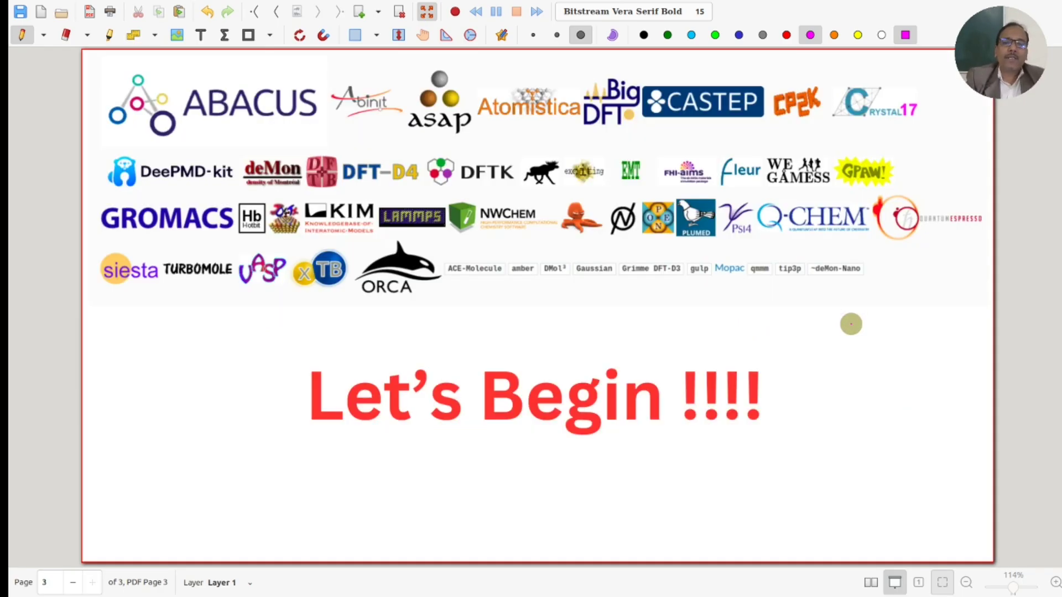
# Search Chromium for 'ase and siesta' and reach the ASE documentation's About page
pyautogui.hotkey('alt', 'Tab')
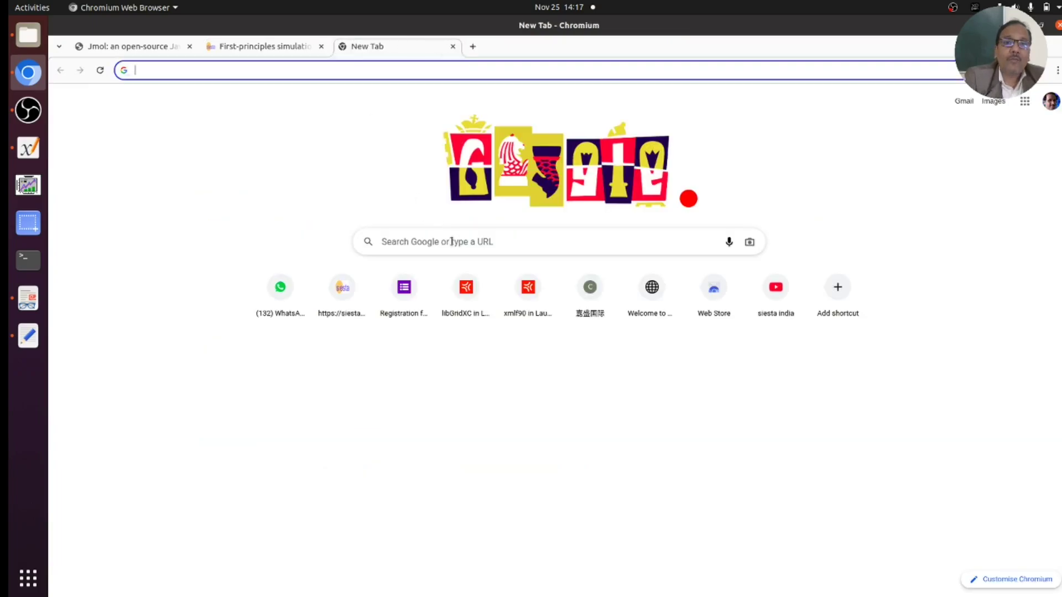
pyautogui.click(451, 242)
pyautogui.write('AS')
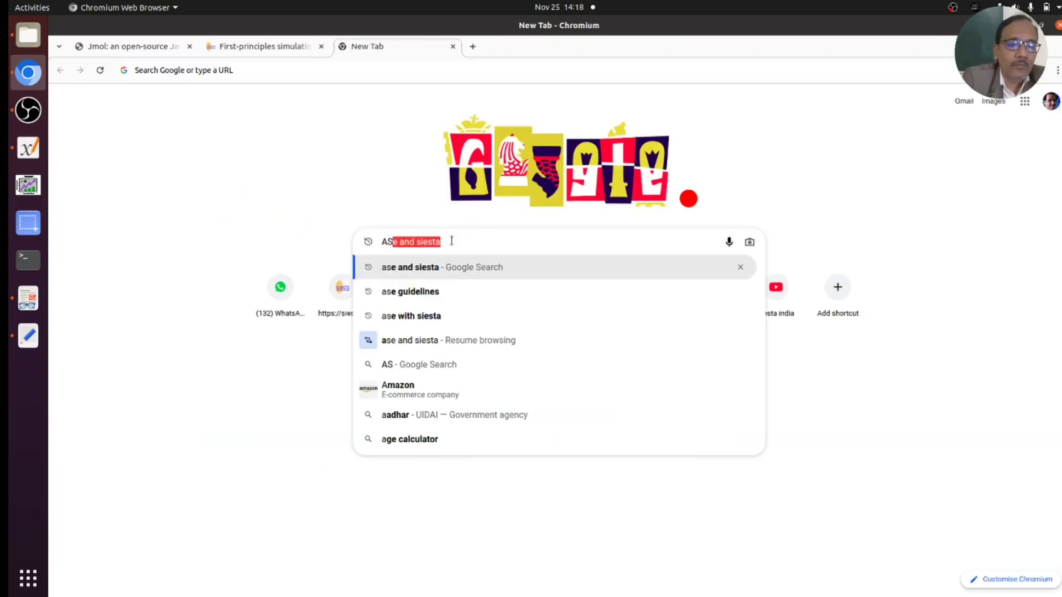
pyautogui.write('E')
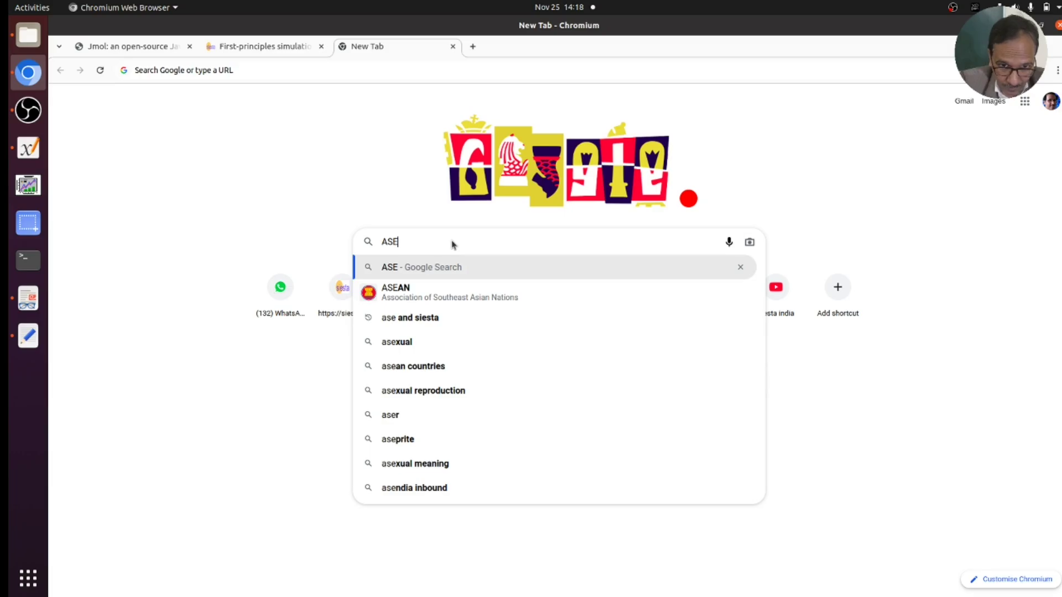
pyautogui.click(403, 325)
pyautogui.click(241, 266)
pyautogui.scroll(5, 108, 135)
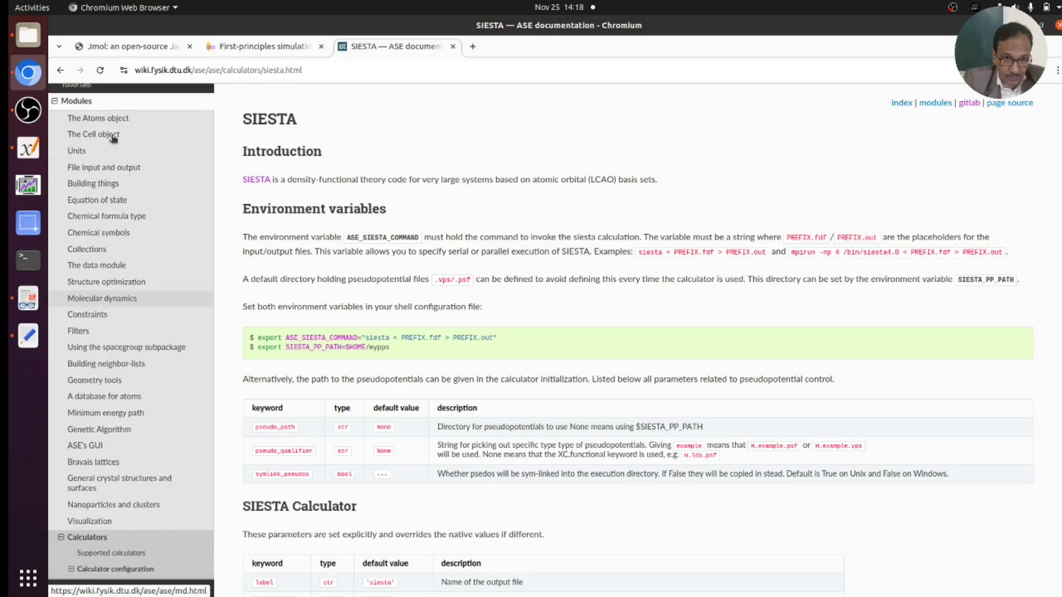
pyautogui.scroll(5, 114, 138)
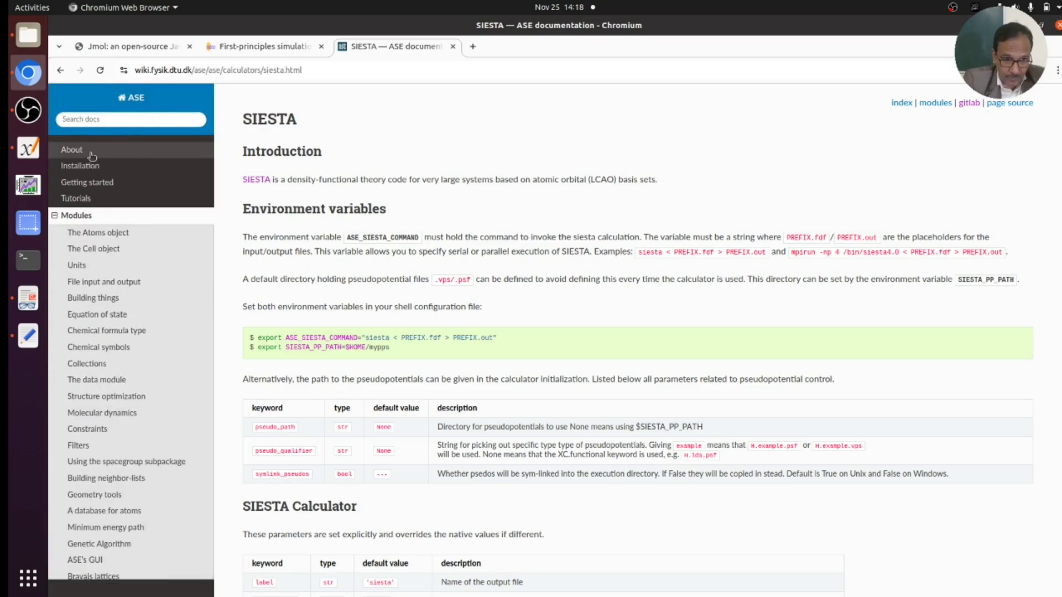
pyautogui.click(92, 156)
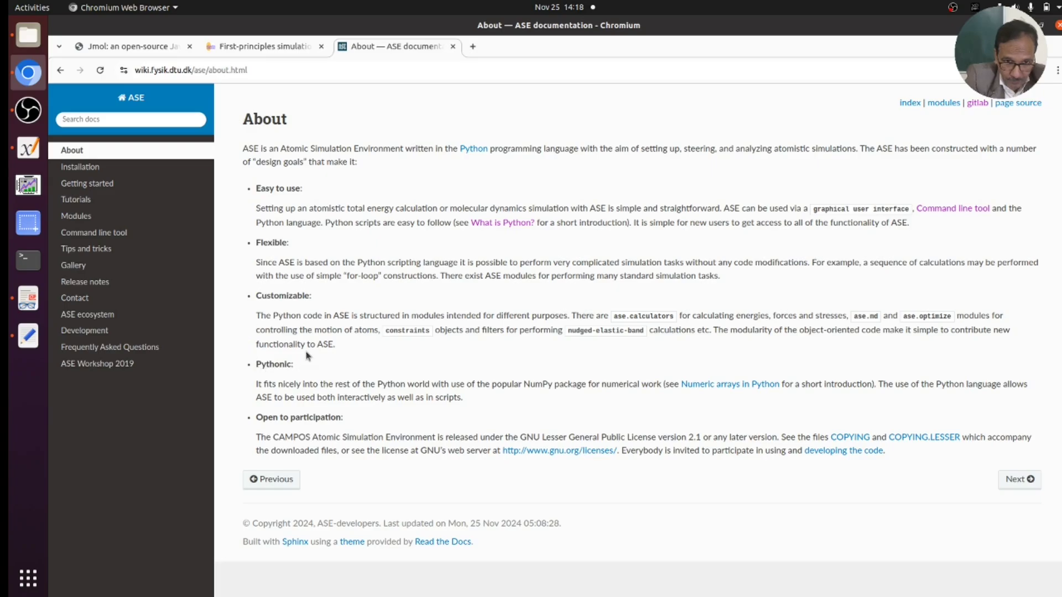
# Advance to the ASE documentation's Installation page
pyautogui.press('Right')
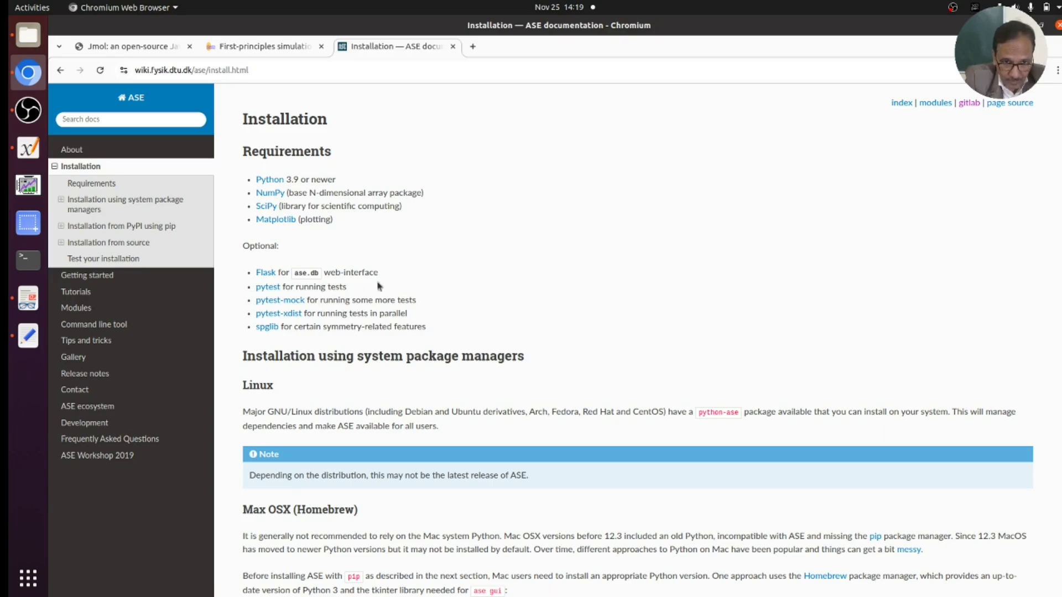
pyautogui.scroll(-3, 418, 287)
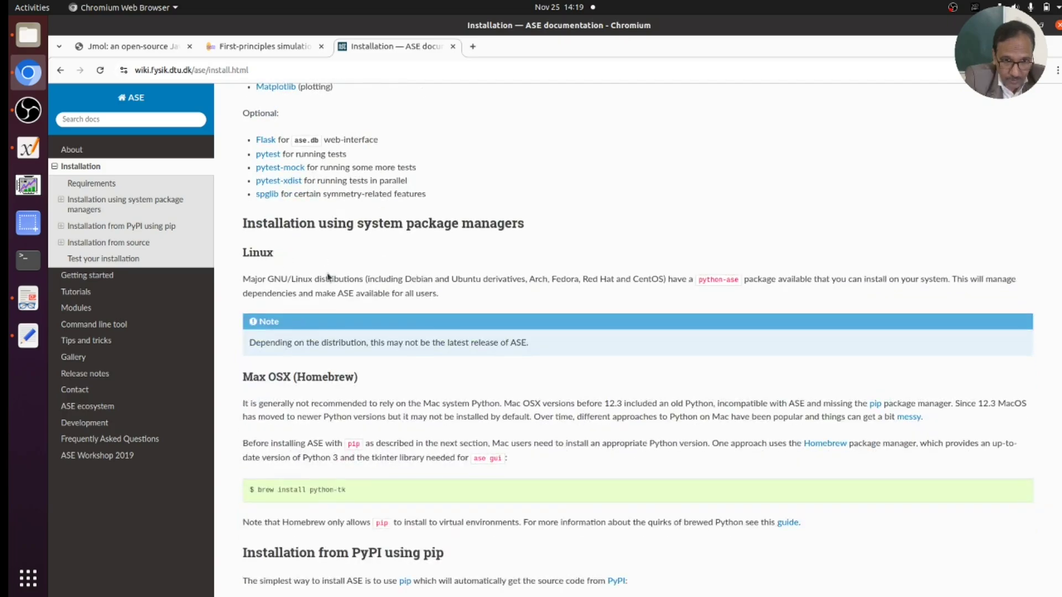
pyautogui.scroll(-1, 447, 271)
pyautogui.scroll(-2, 448, 270)
pyautogui.scroll(-2, 482, 265)
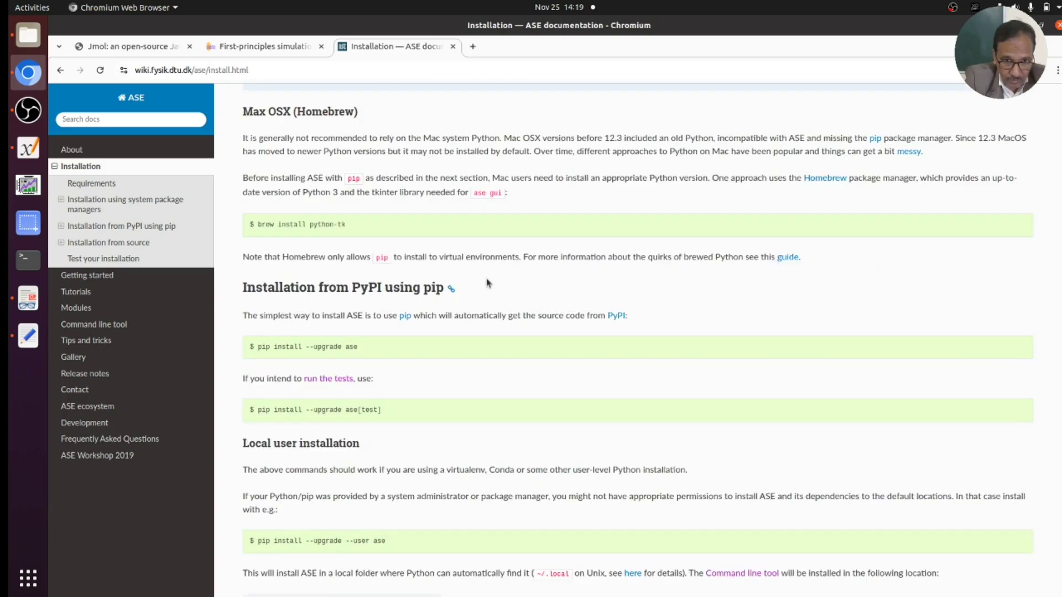
pyautogui.moveTo(422, 553)
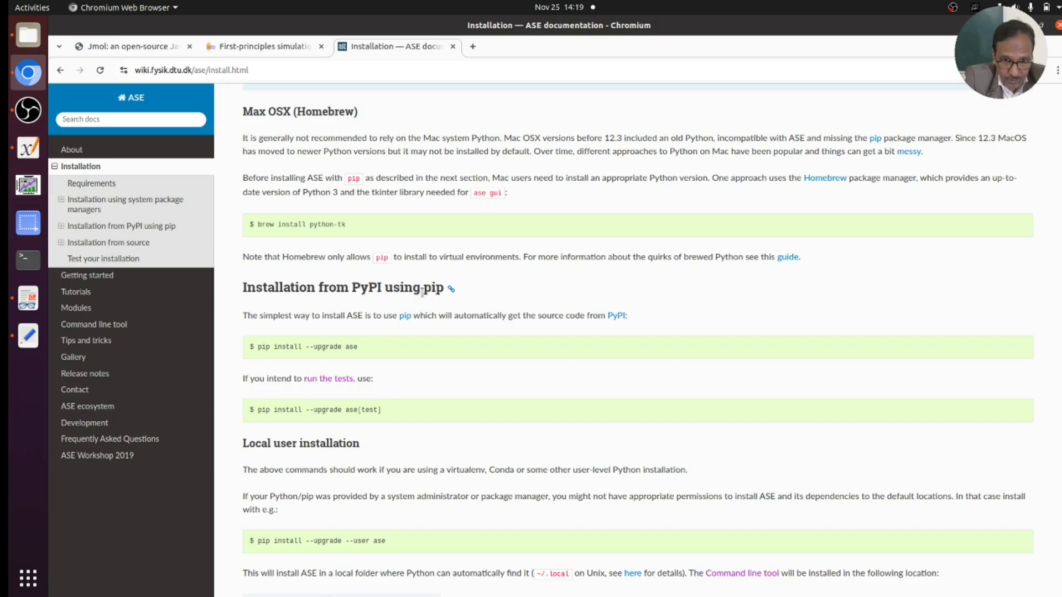
# Run the copied 'pip install --upgrade ase' command in an enlarged Terminal
pyautogui.moveTo(423, 287); pyautogui.dragTo(445, 287)
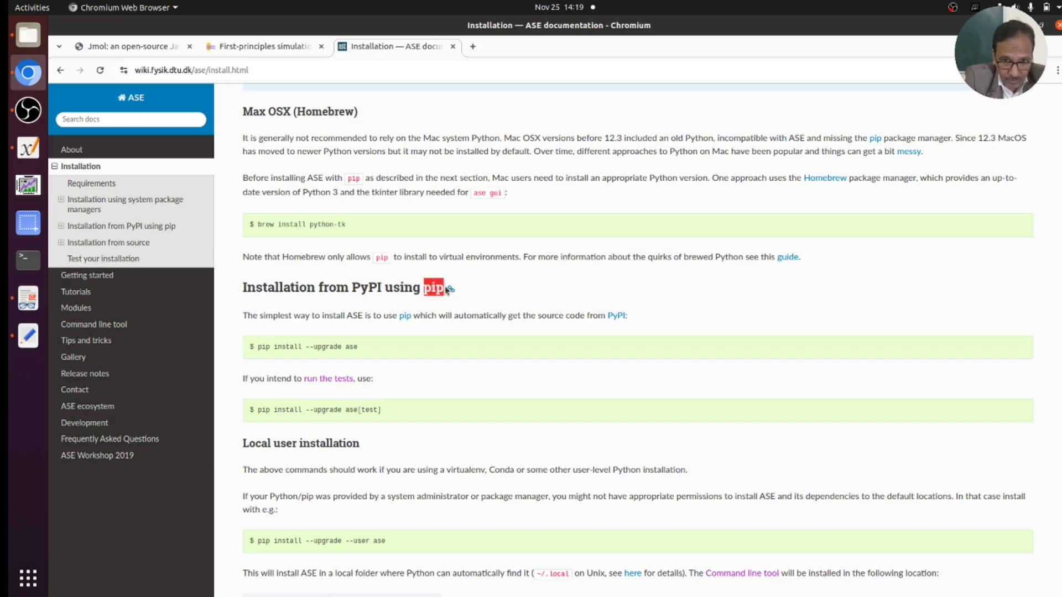
pyautogui.click(283, 345)
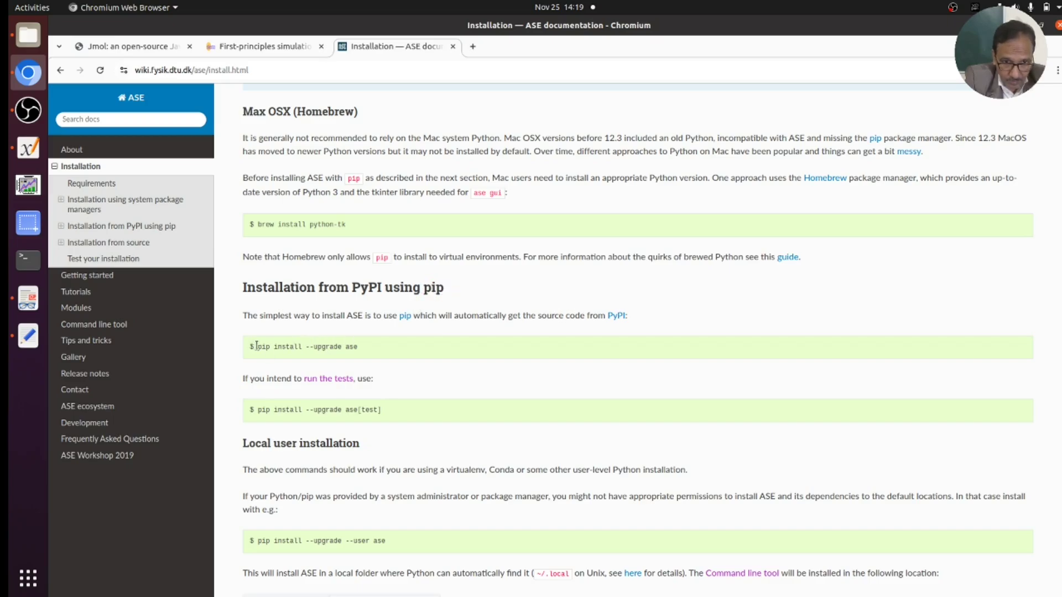
pyautogui.moveTo(258, 346); pyautogui.dragTo(356, 348)
pyautogui.rightClick(357, 352)
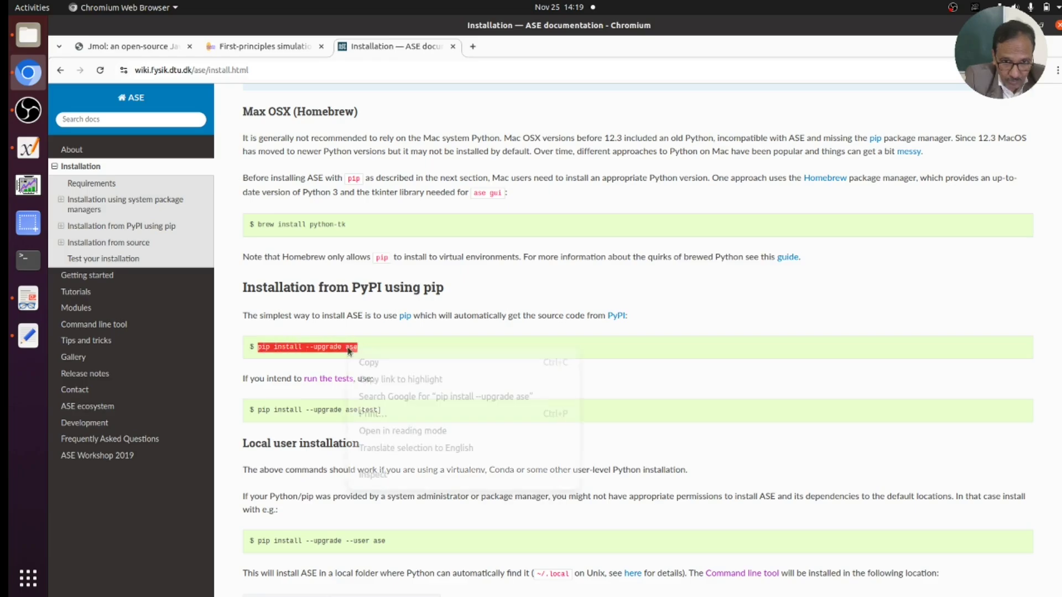
pyautogui.click(364, 359)
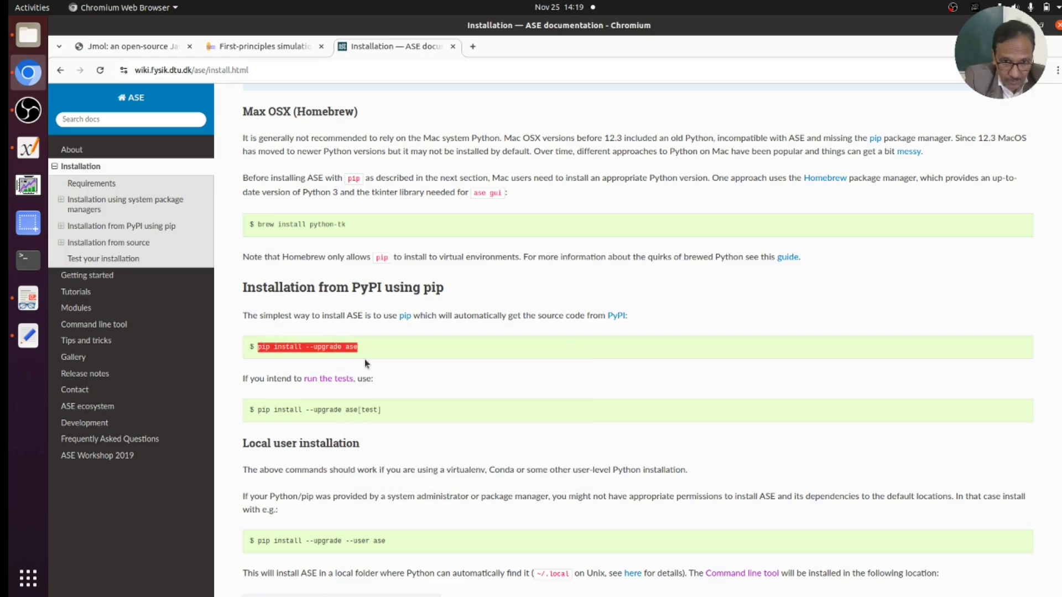
pyautogui.click(27, 259)
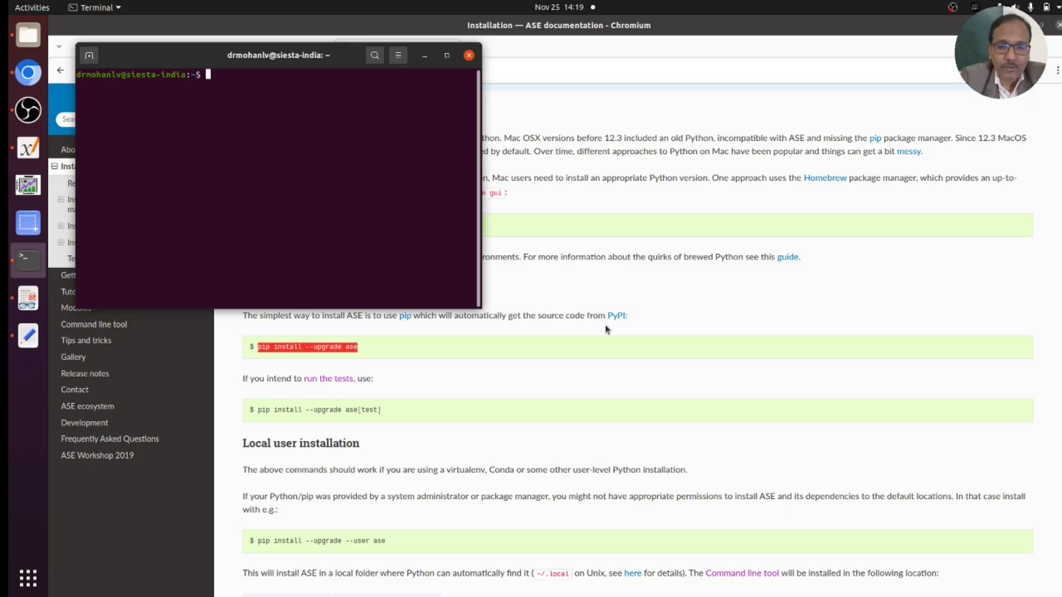
pyautogui.hotkey('ctrl', '+')
pyautogui.hotkey('ctrl', '+')
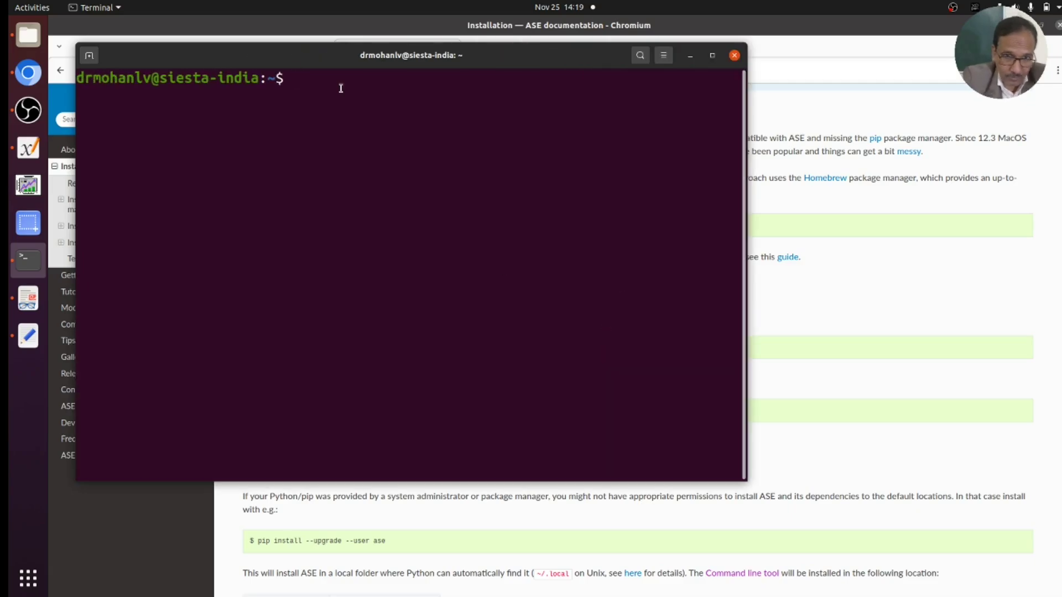
pyautogui.rightClick(350, 81)
pyautogui.click(377, 118)
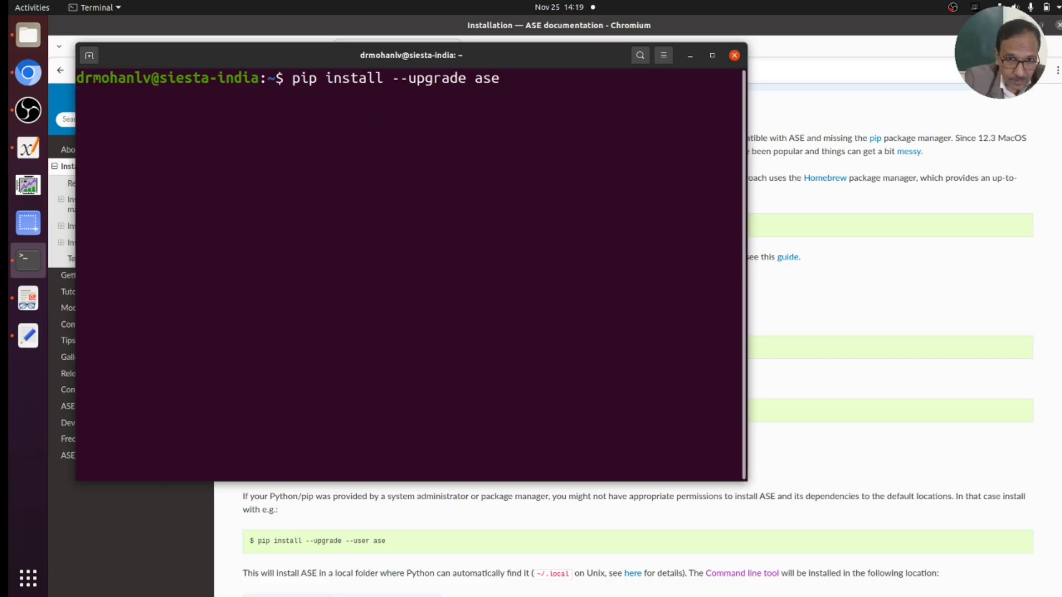
pyautogui.press('Return')
# Copy the ase[test] command, then run 'pip install --upgrade --user ase' in Terminal
pyautogui.hotkey('alt', 'Tab')
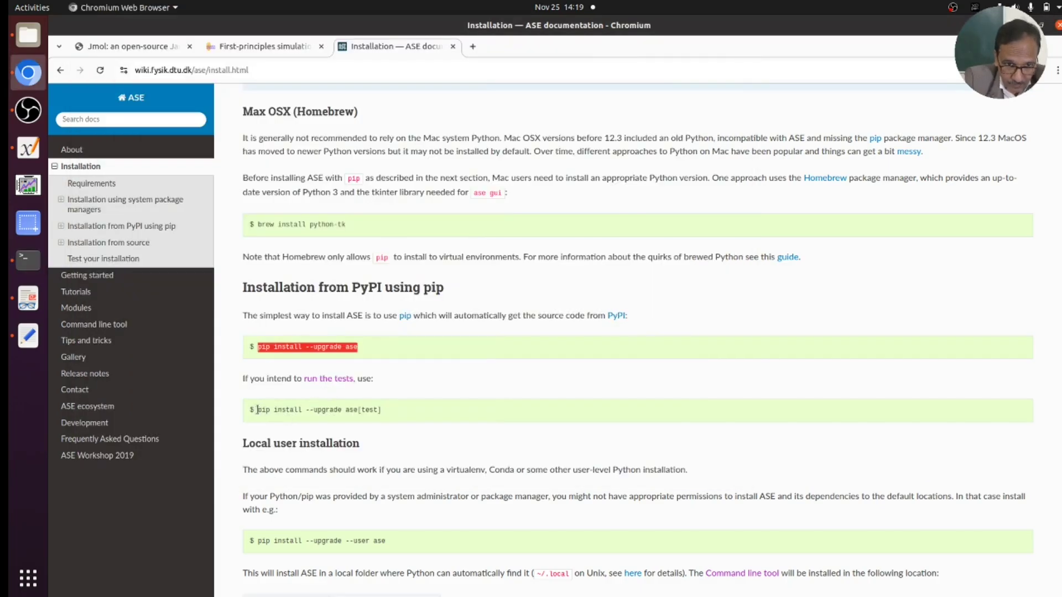
pyautogui.moveTo(257, 409); pyautogui.dragTo(379, 410)
pyautogui.rightClick(369, 412)
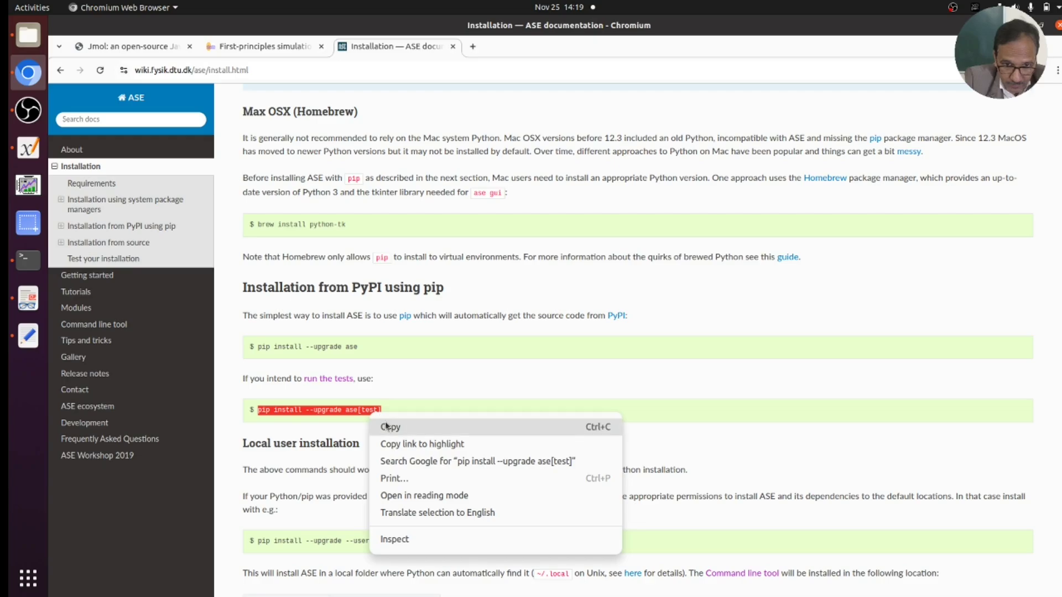
pyautogui.click(386, 427)
pyautogui.scroll(-3, 257, 341)
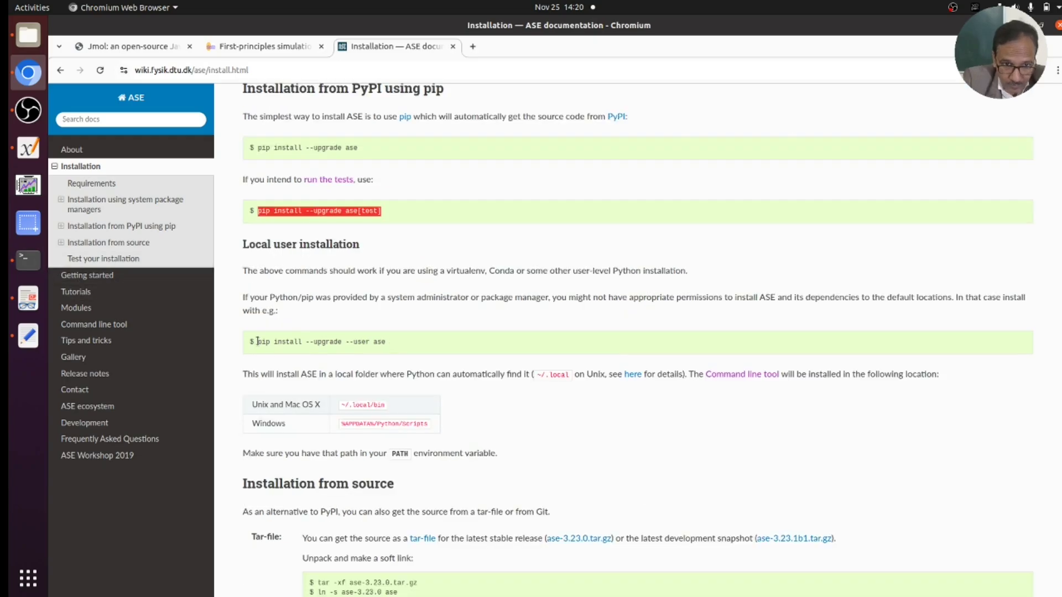
pyautogui.moveTo(258, 340); pyautogui.dragTo(384, 341)
pyautogui.rightClick(377, 342)
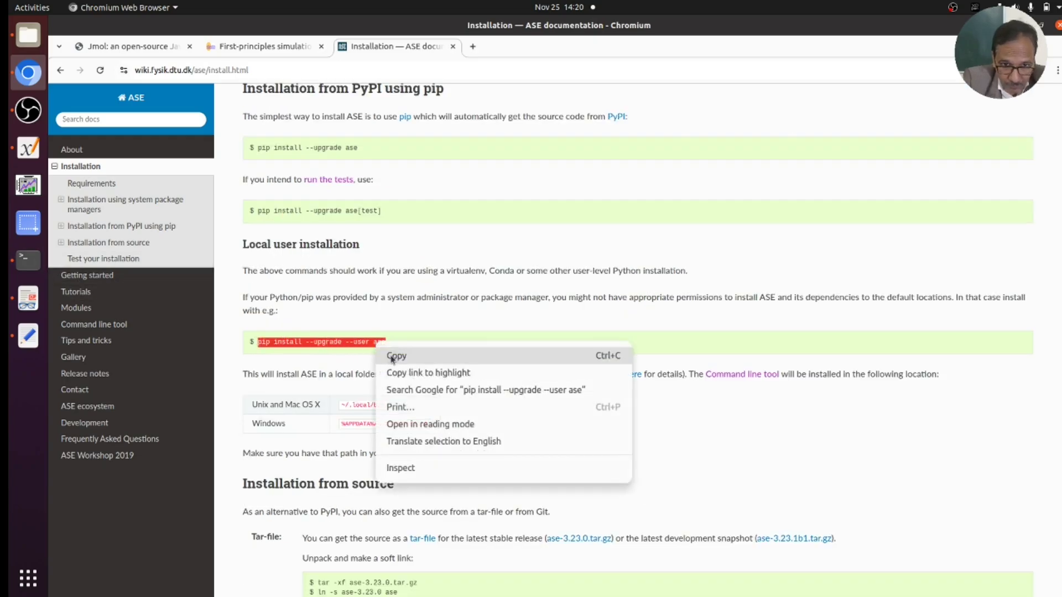
pyautogui.click(389, 355)
pyautogui.click(28, 258)
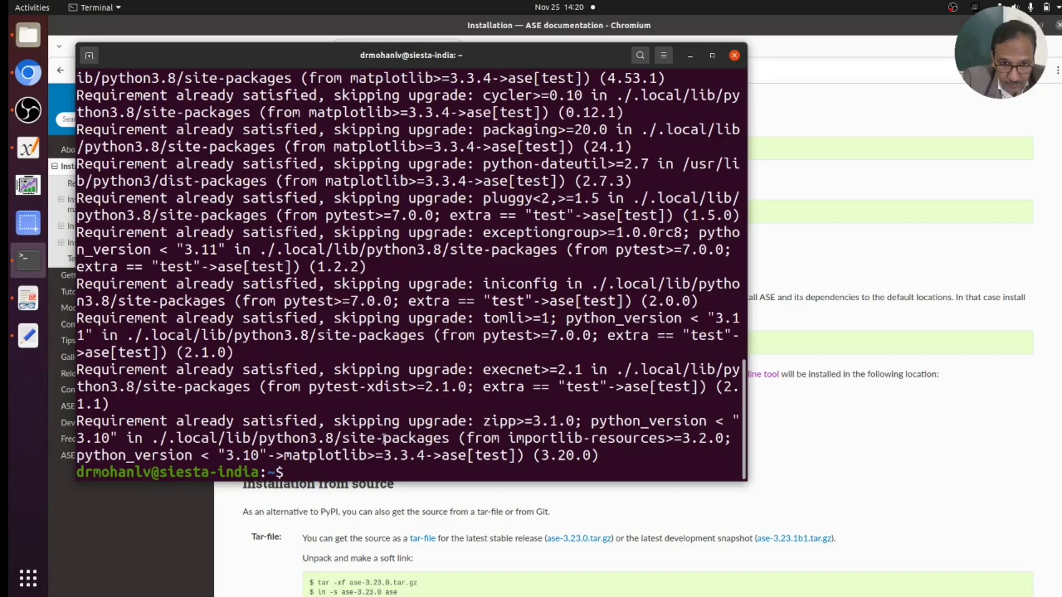
pyautogui.rightClick(361, 474)
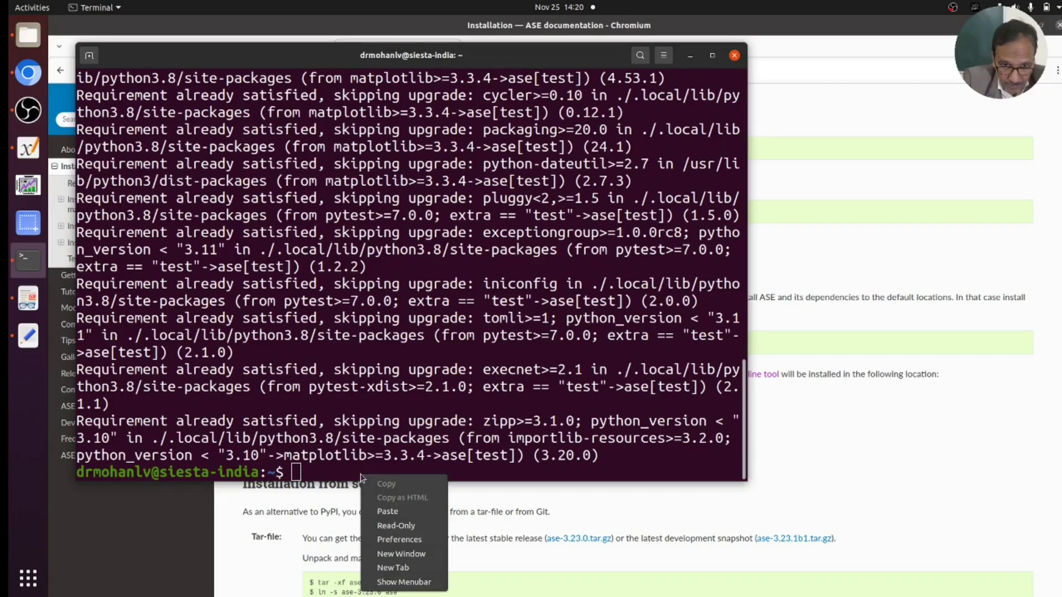
pyautogui.click(396, 511)
pyautogui.press('Return')
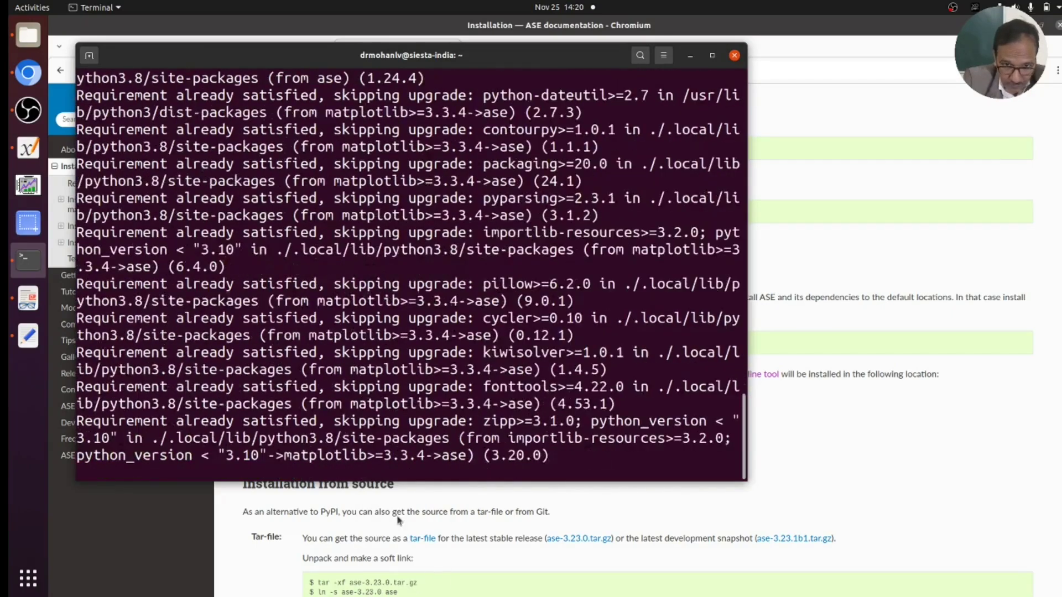
# Copy 'ase test' from the docs and run it in Terminal
pyautogui.click(689, 55)
pyautogui.scroll(-3, 614, 227)
pyautogui.scroll(-10, 625, 227)
pyautogui.moveTo(258, 453); pyautogui.dragTo(291, 455)
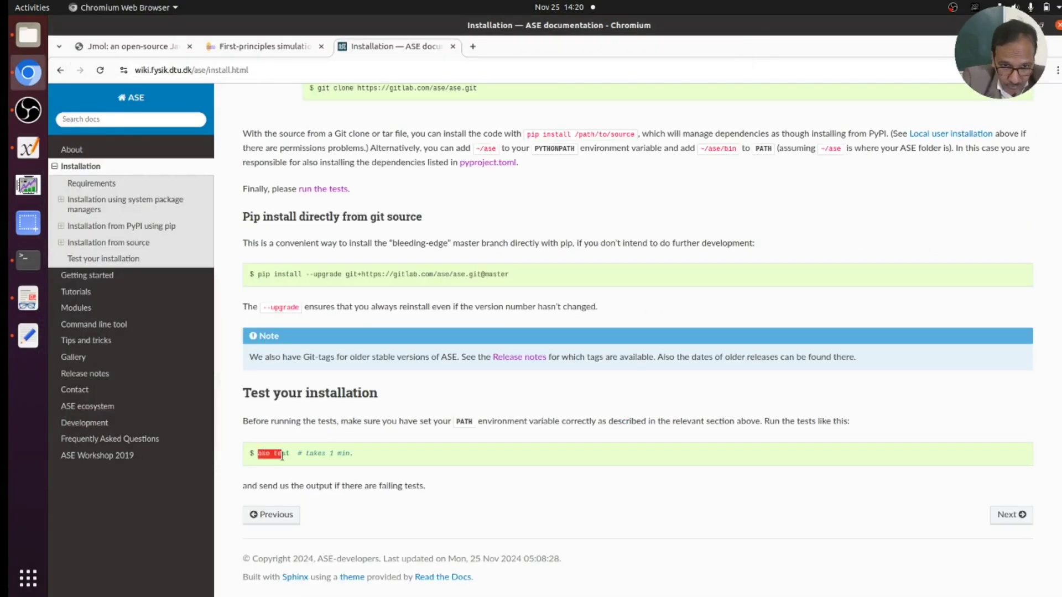
pyautogui.rightClick(290, 460)
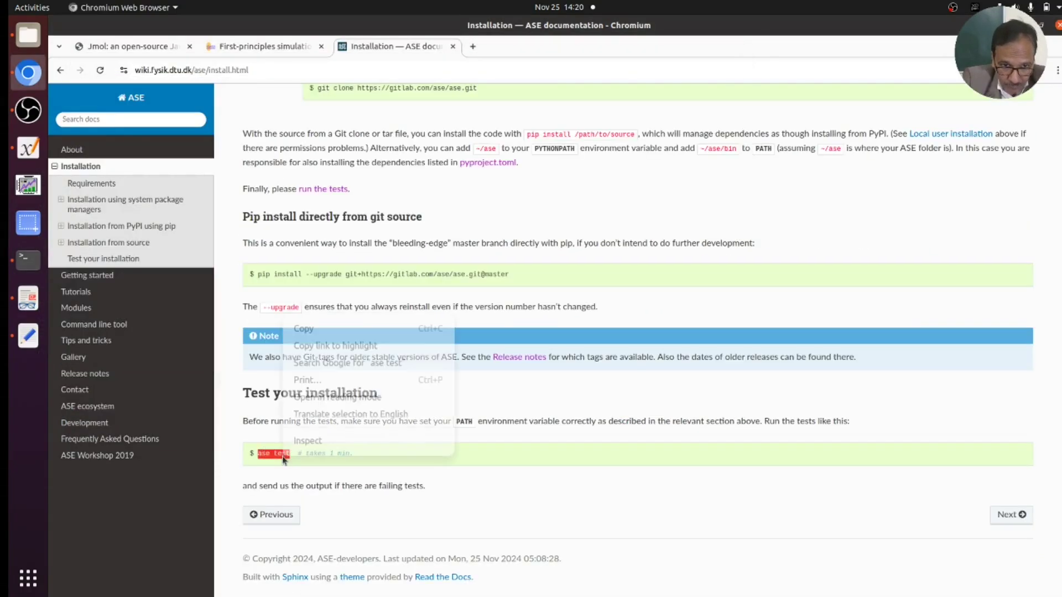
pyautogui.click(318, 330)
pyautogui.click(28, 260)
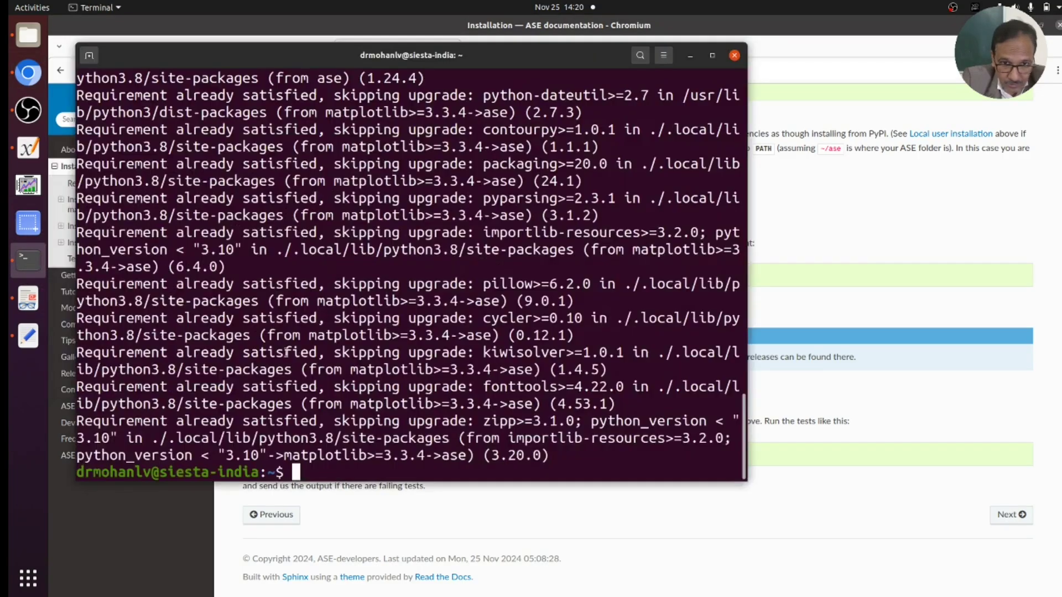
pyautogui.rightClick(335, 476)
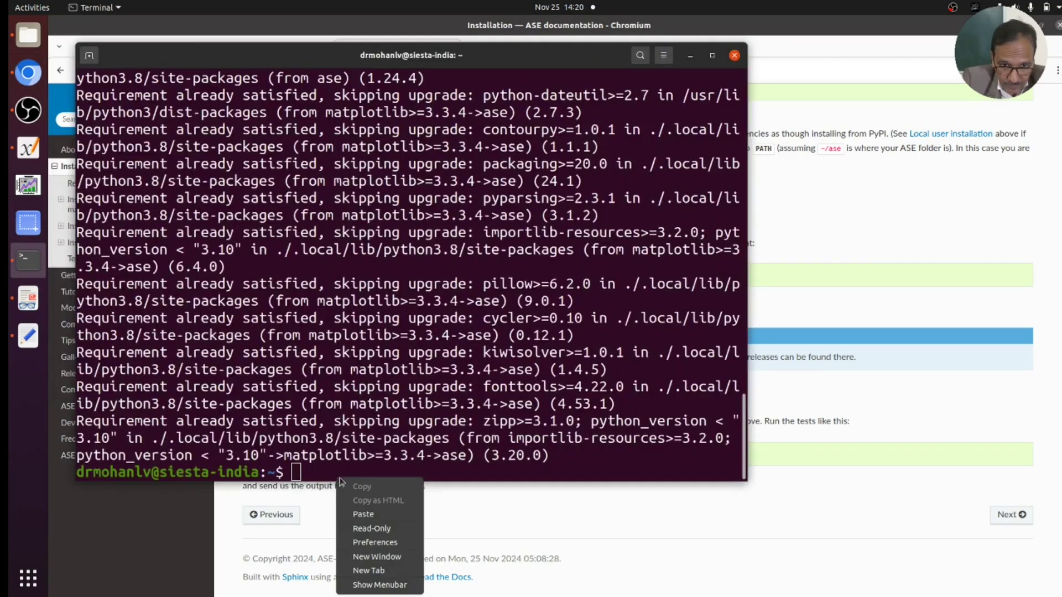
pyautogui.click(356, 510)
pyautogui.press('Return')
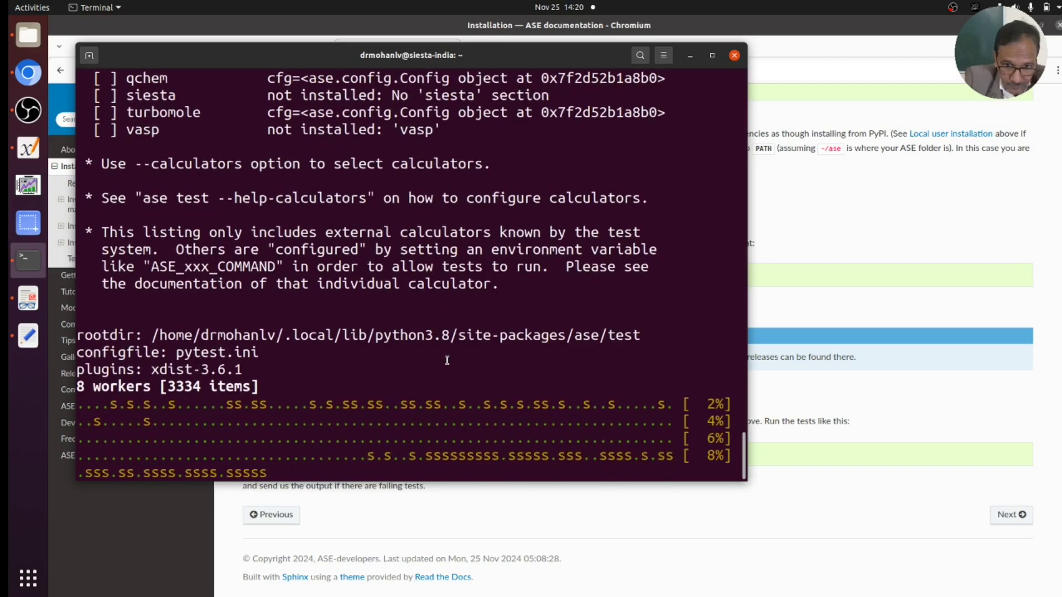
# Open Getting started, then the 'Introduction: Nitrogen on copper' tutorial, briefly checking the slides
pyautogui.hotkey('alt', 'Tab')
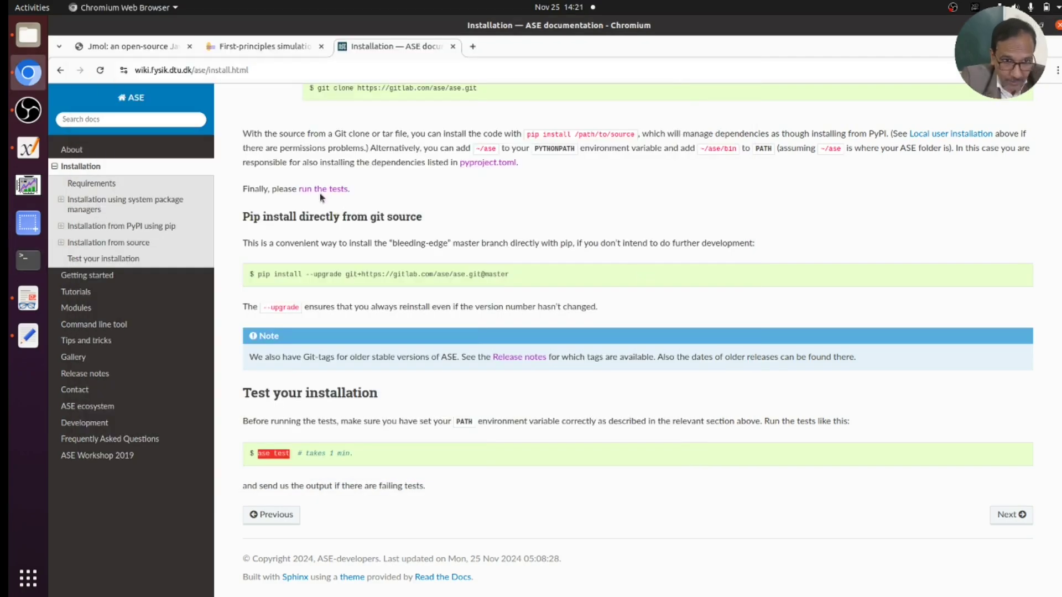
pyautogui.click(103, 282)
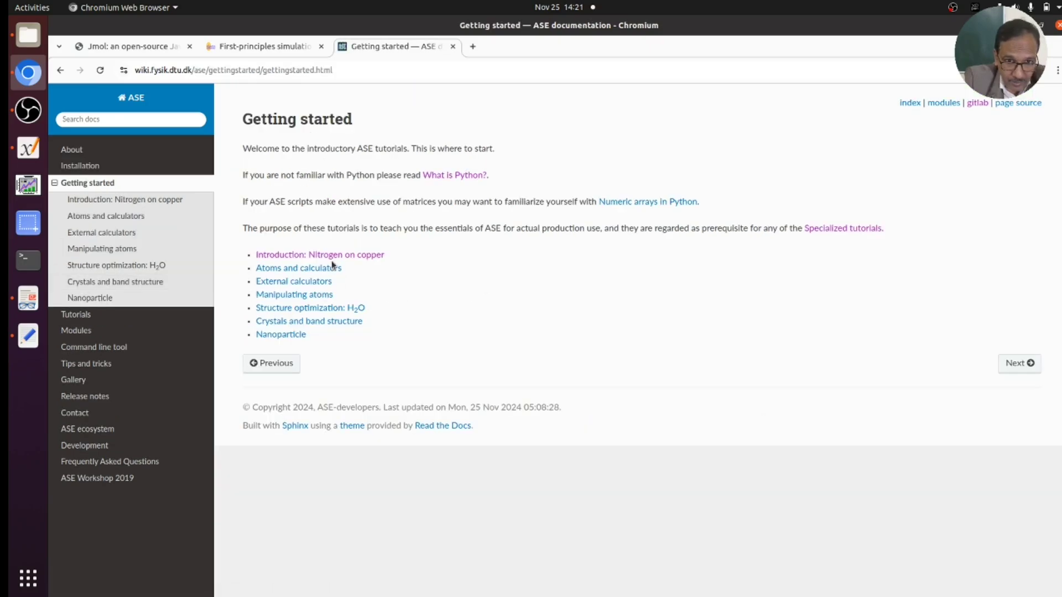
pyautogui.click(336, 257)
pyautogui.scroll(-3, 509, 282)
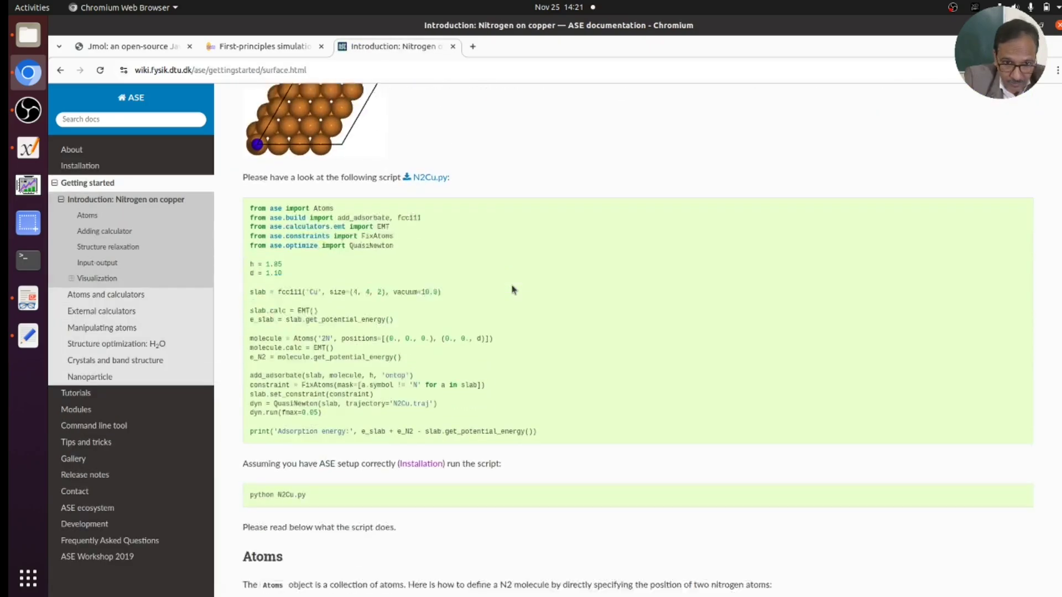
pyautogui.scroll(-3, 511, 289)
pyautogui.scroll(3, 512, 288)
pyautogui.scroll(2, 512, 289)
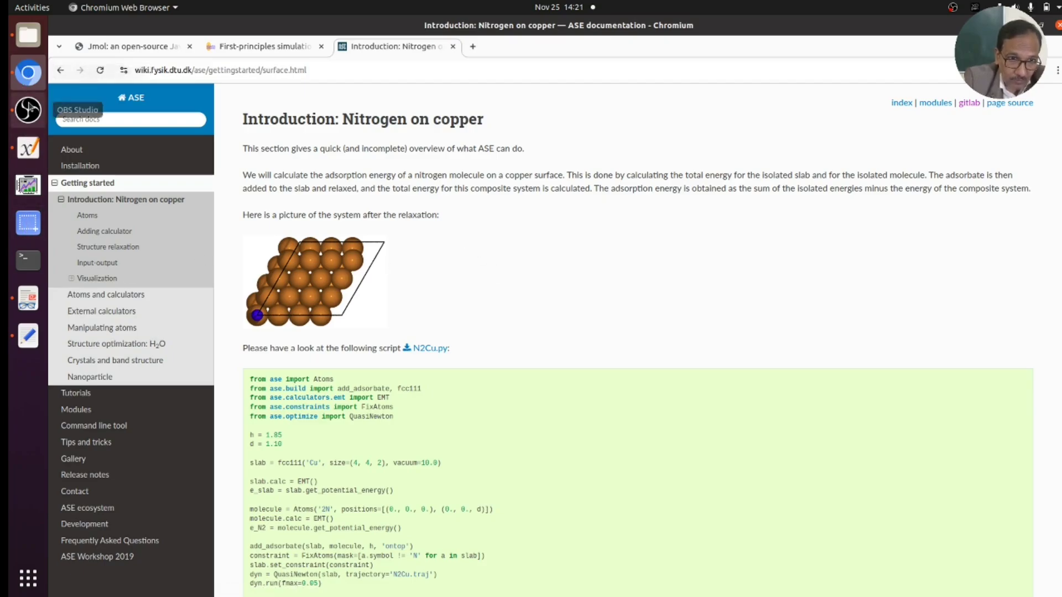
pyautogui.hotkey('alt', 'Tab')
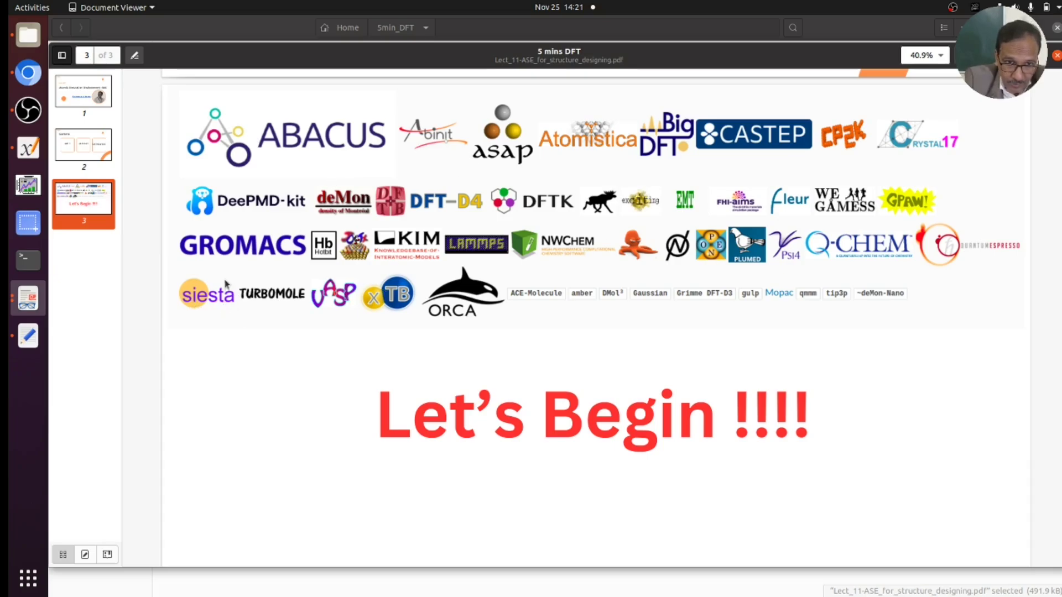
pyautogui.hotkey('alt', 'Tab')
pyautogui.scroll(-1, 550, 321)
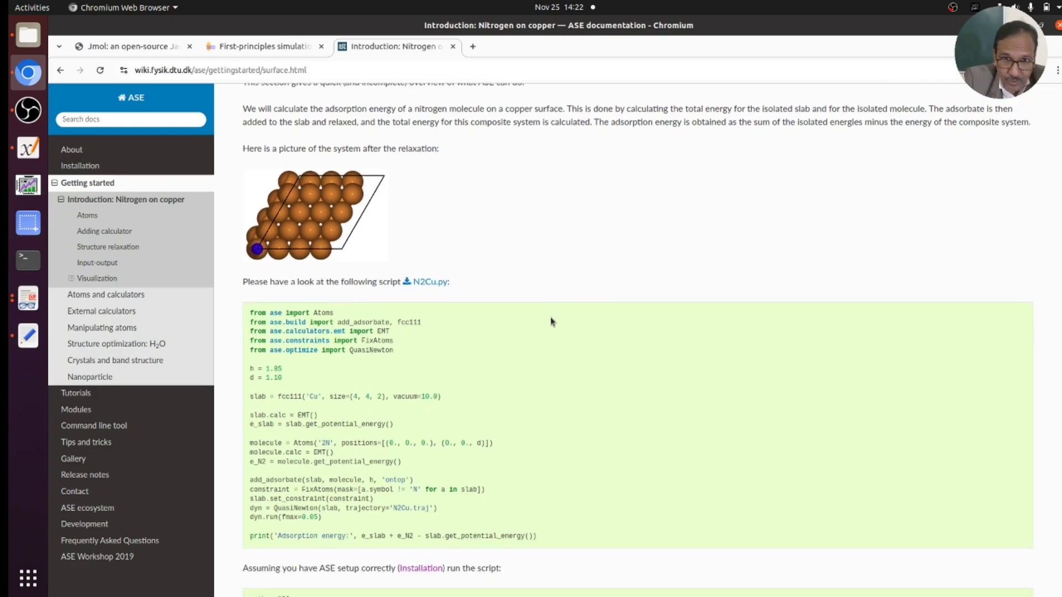
pyautogui.scroll(-2, 550, 321)
pyautogui.scroll(-1, 551, 321)
pyautogui.scroll(-2, 550, 321)
pyautogui.scroll(-2, 550, 321)
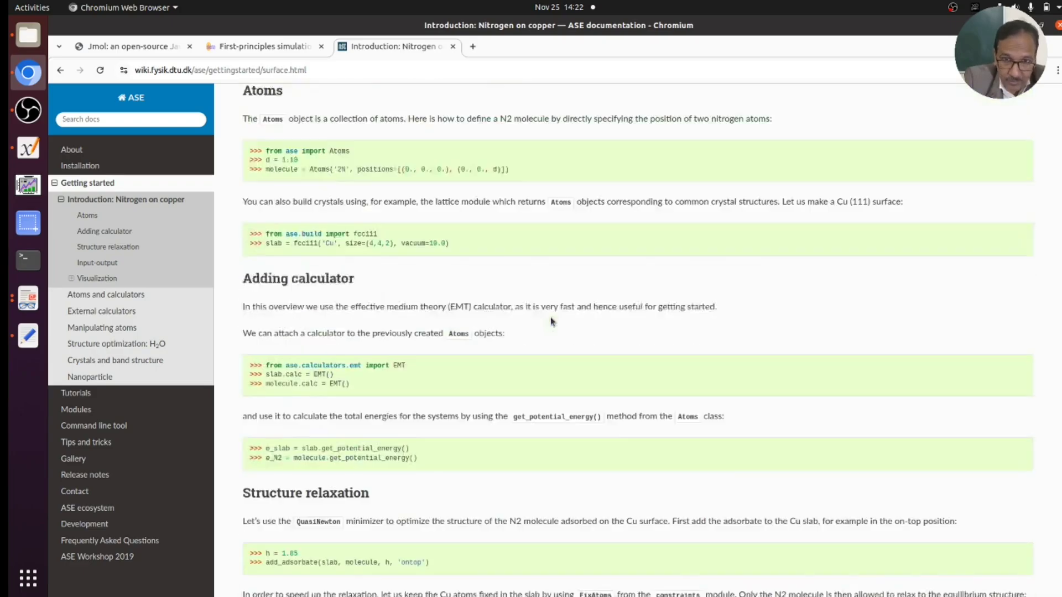
pyautogui.scroll(-2, 550, 322)
pyautogui.scroll(-1, 550, 321)
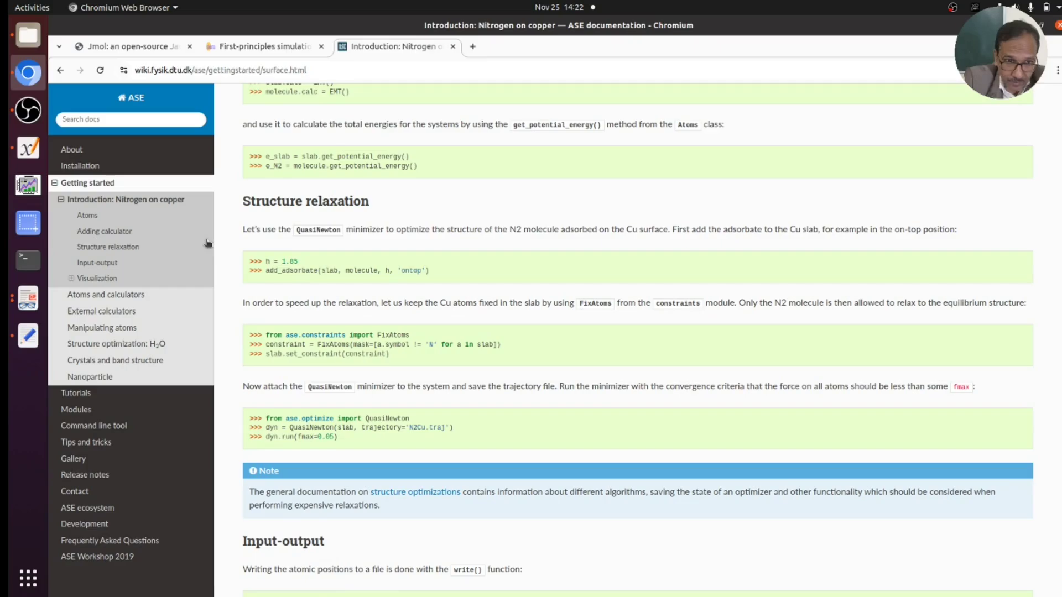
# Start 'ase gui' from an enlarged Terminal and browse its File menu
pyautogui.click(25, 262)
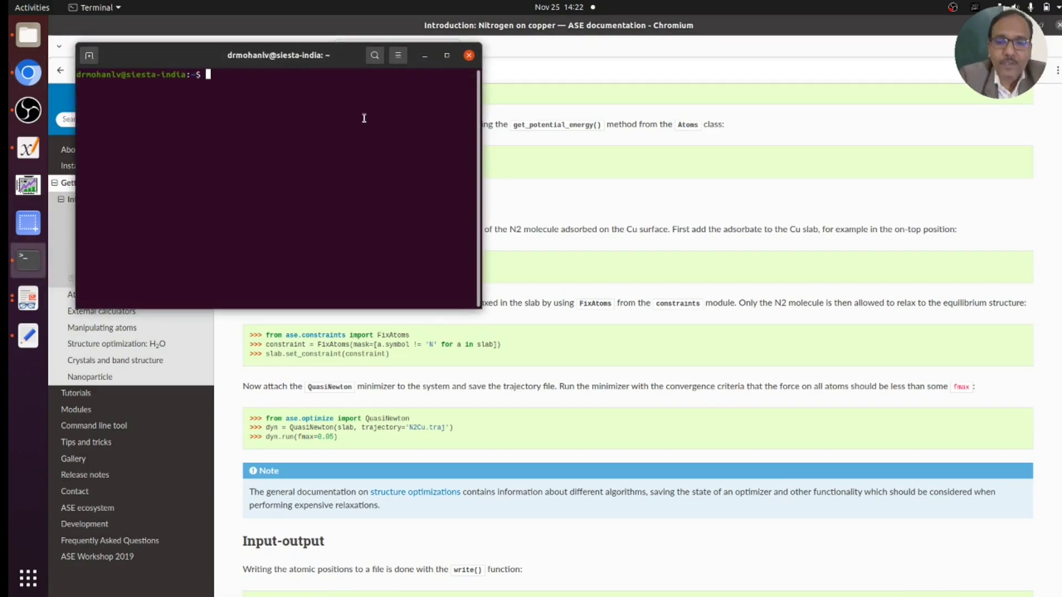
pyautogui.hotkey('ctrl', '+')
pyautogui.hotkey('ctrl', '+')
pyautogui.hotkey('ctrl', '+')
pyautogui.write('as')
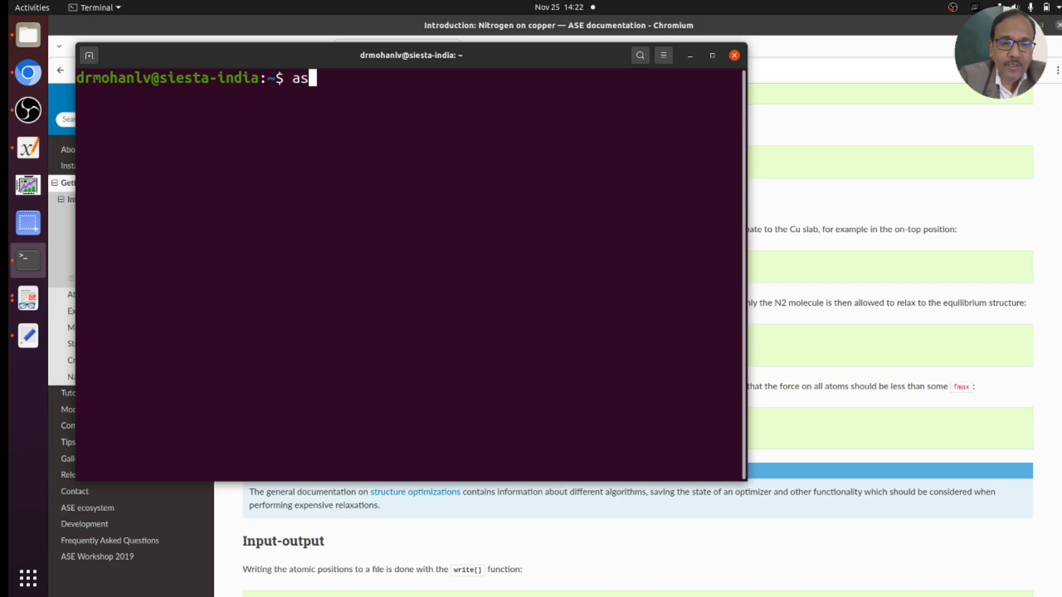
pyautogui.write('e gui')
pyautogui.press('Return')
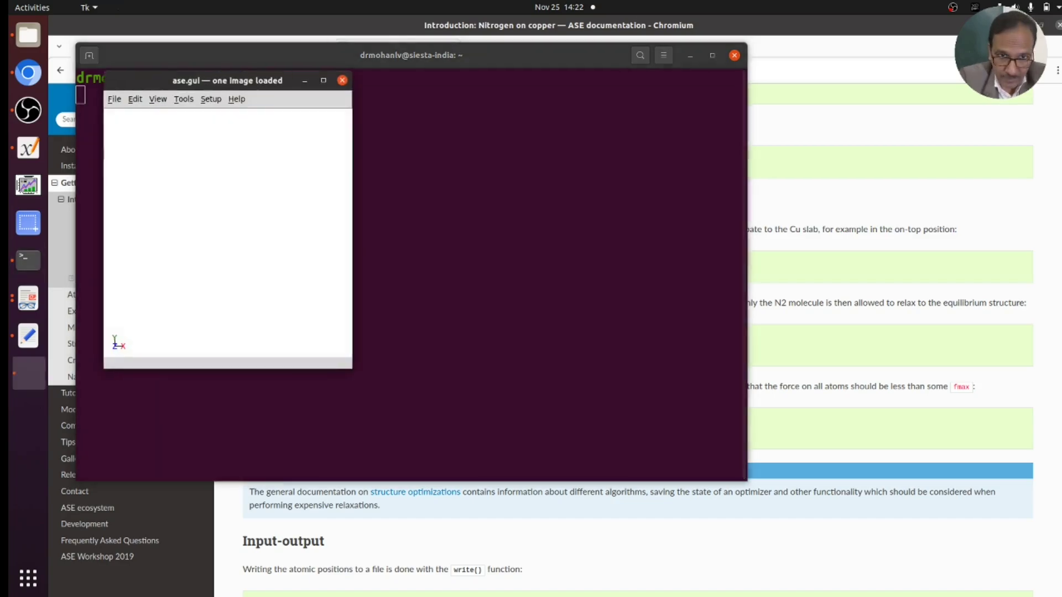
pyautogui.click(117, 99)
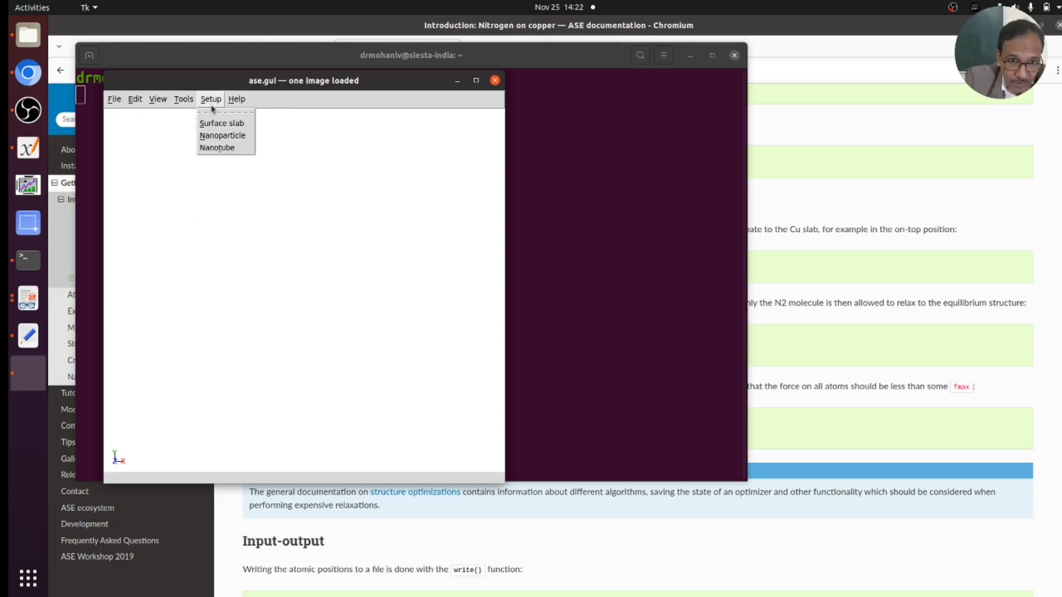
pyautogui.click(222, 149)
pyautogui.moveTo(261, 83); pyautogui.dragTo(626, 121)
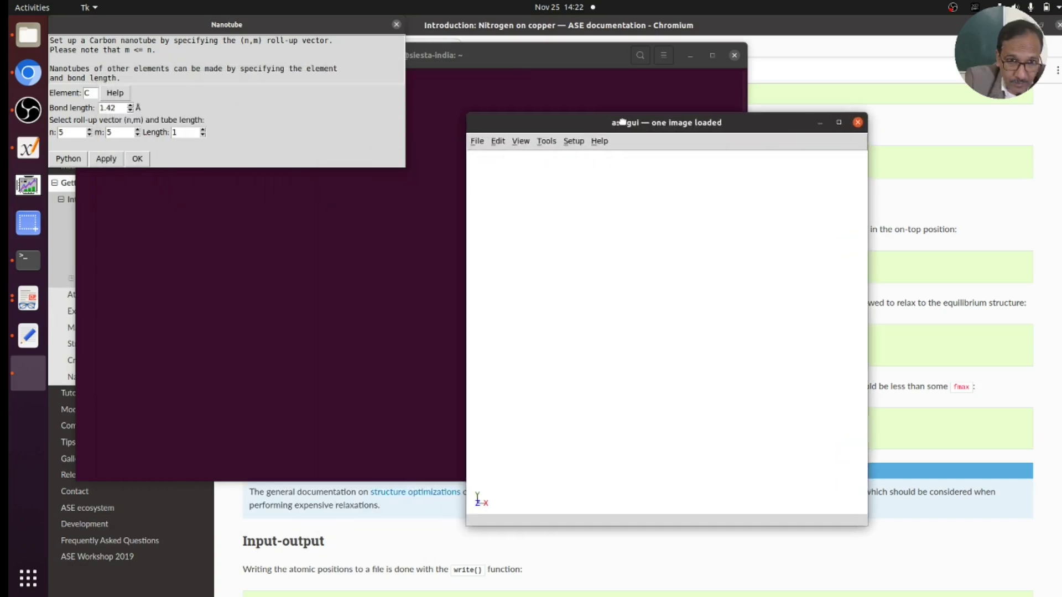
pyautogui.click(396, 25)
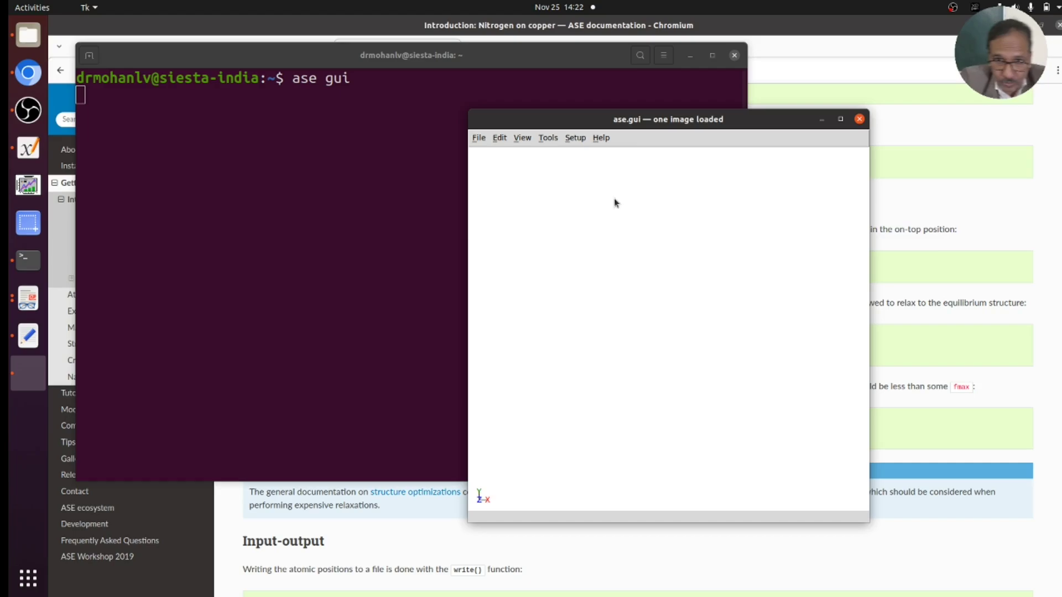
pyautogui.moveTo(656, 127); pyautogui.dragTo(545, 122)
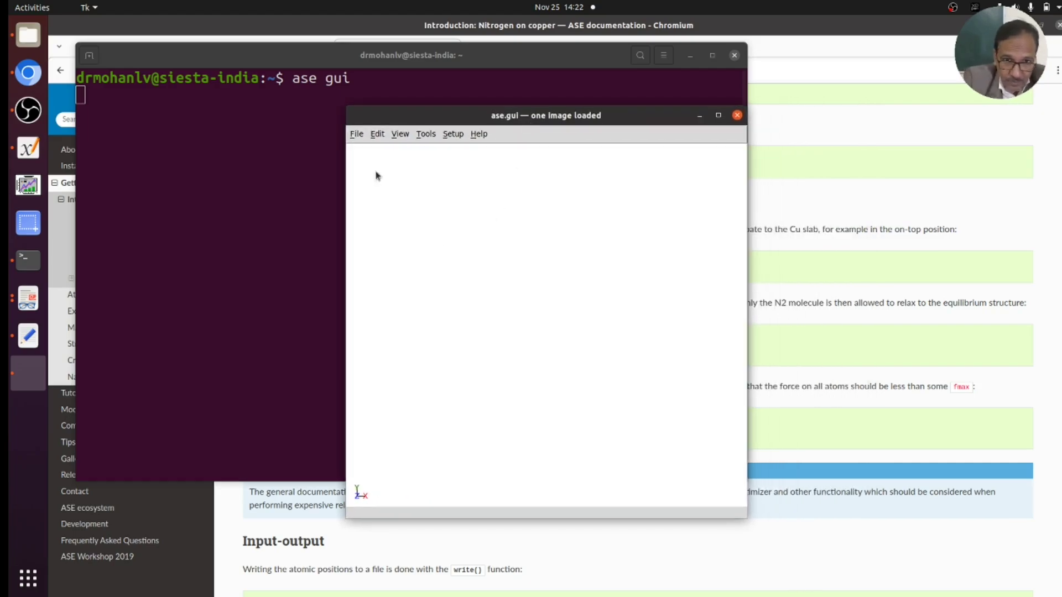
# Open Si.cif from the File menu, then look through the Edit menu
pyautogui.click(356, 134)
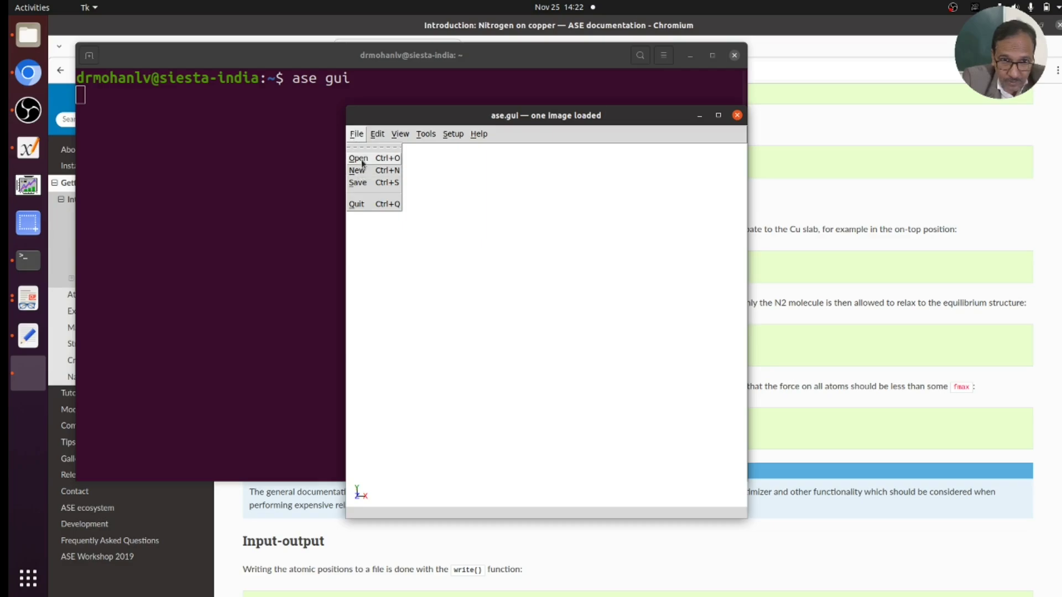
pyautogui.click(361, 159)
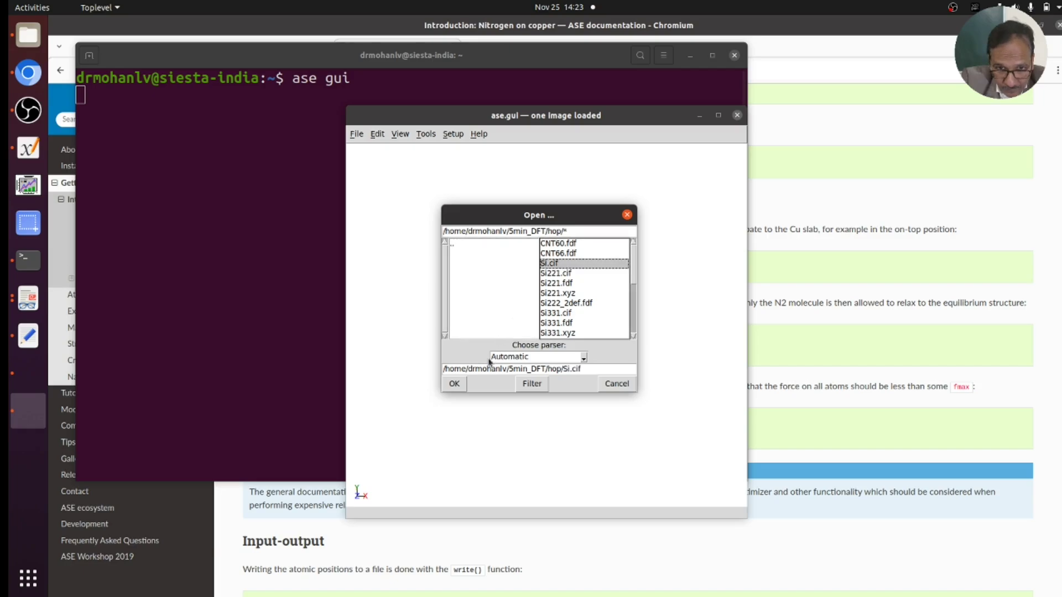
pyautogui.click(454, 384)
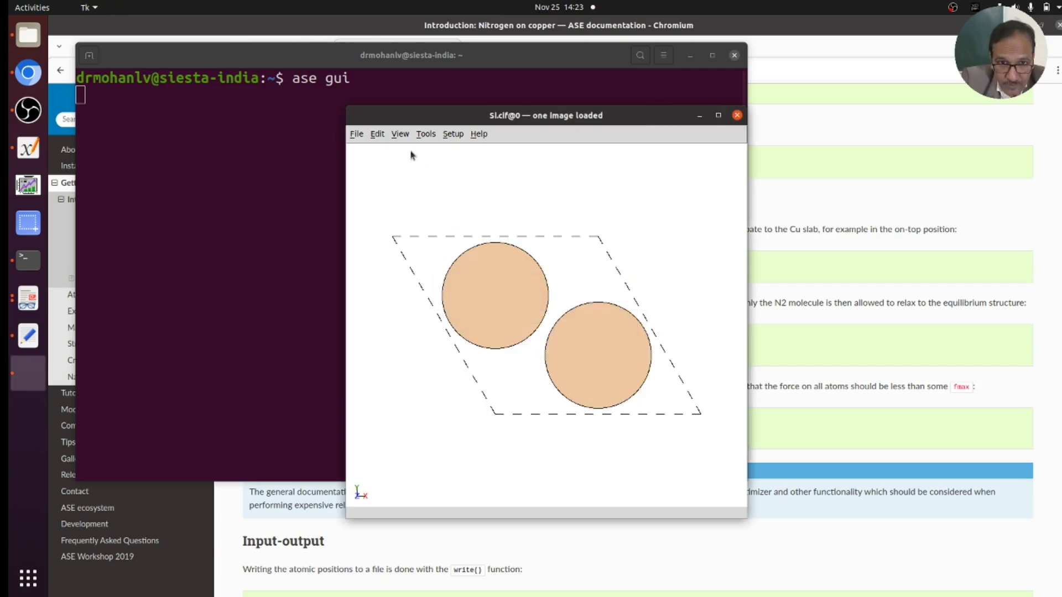
pyautogui.click(378, 133)
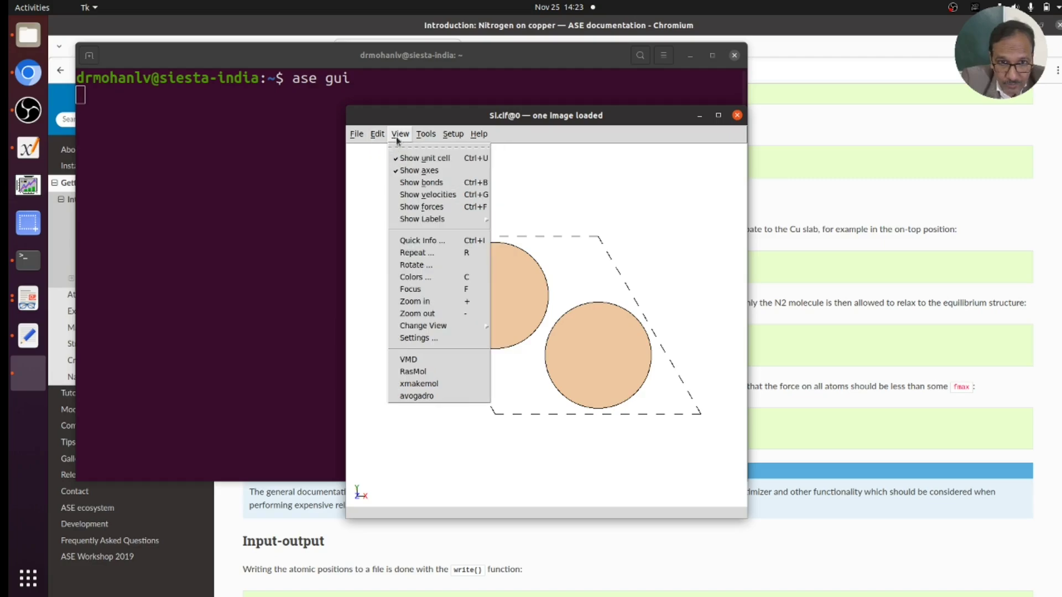
pyautogui.click(424, 188)
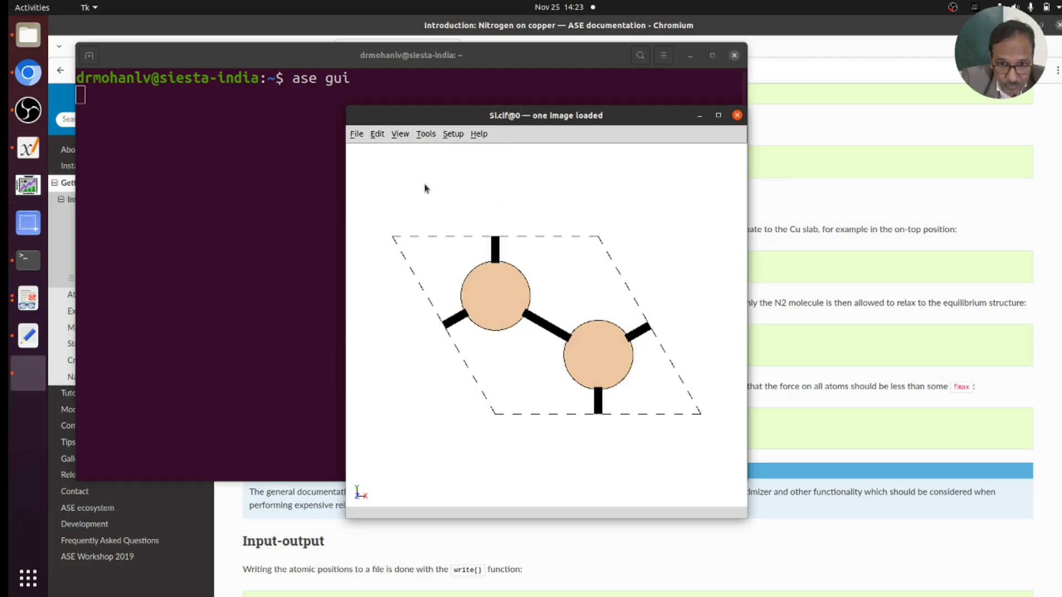
pyautogui.moveTo(668, 260); pyautogui.dragTo(633, 320)
pyautogui.moveTo(653, 268)
pyautogui.mouseDown(button='middle')
pyautogui.moveTo(527, 281)
pyautogui.moveTo(636, 274)
pyautogui.moveTo(569, 294)
pyautogui.moveTo(661, 200)
pyautogui.moveTo(669, 261)
pyautogui.moveTo(680, 241)
pyautogui.moveTo(688, 254)
pyautogui.mouseUp(button='middle')
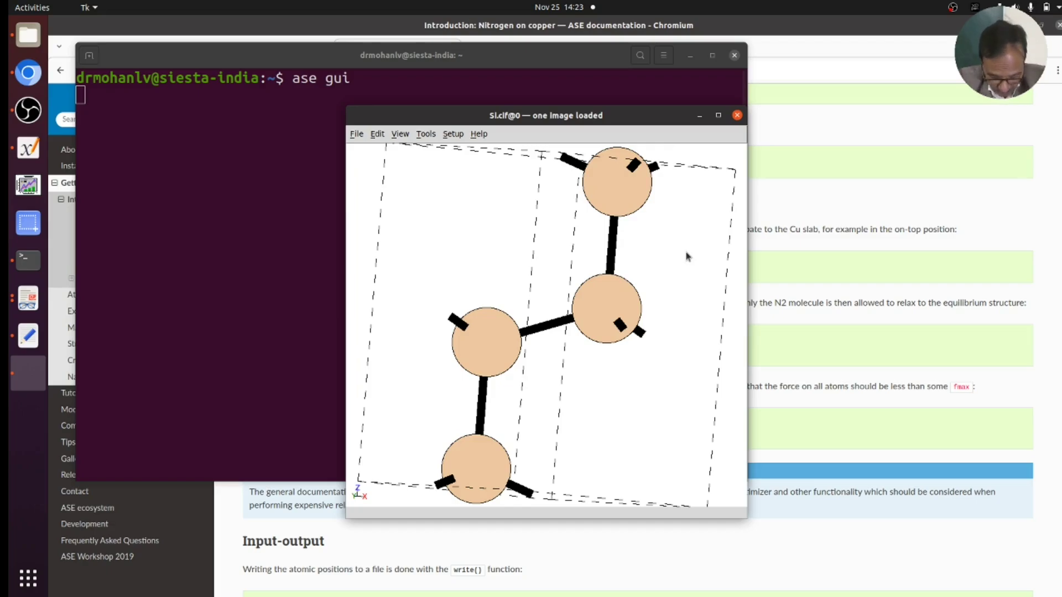
pyautogui.press('z')
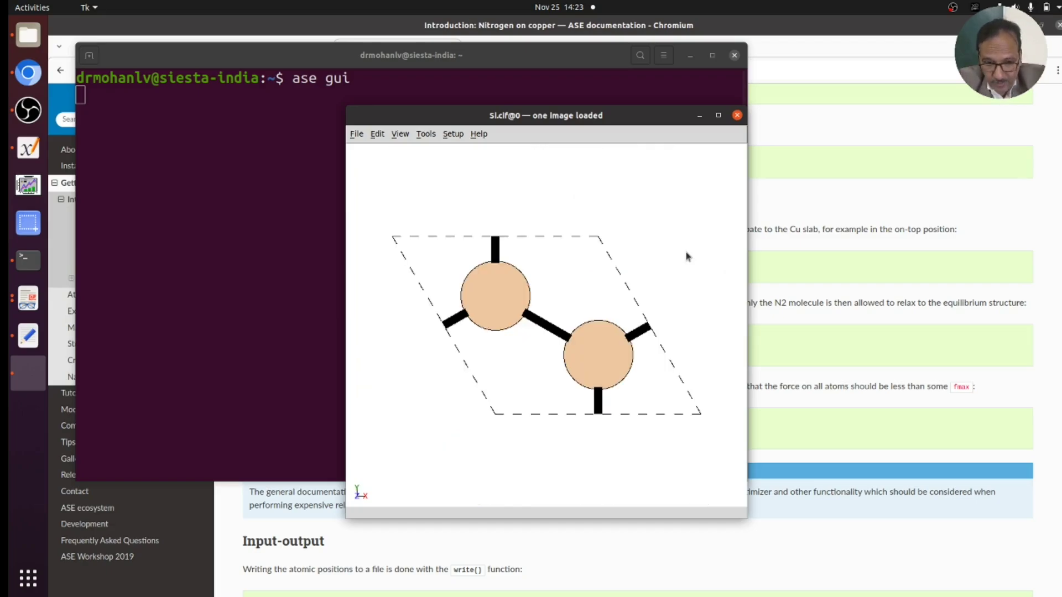
pyautogui.press('y')
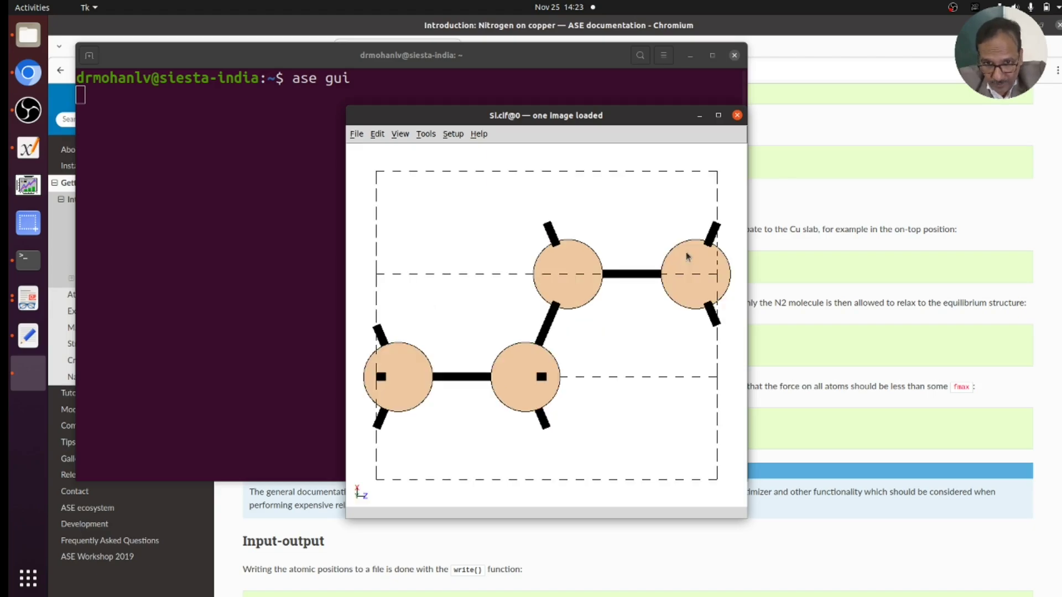
pyautogui.press('x')
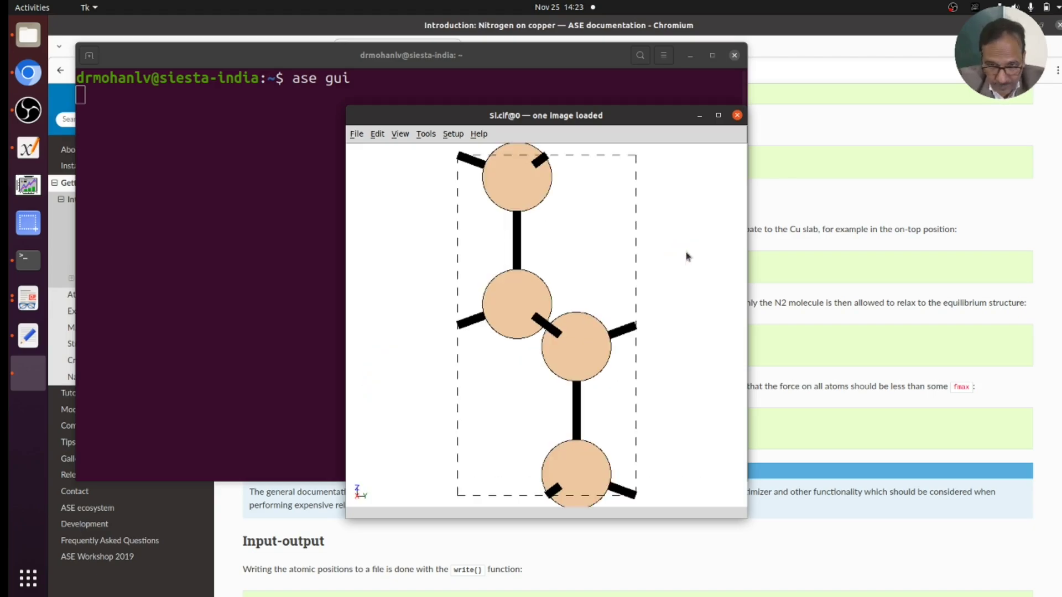
pyautogui.moveTo(673, 275)
pyautogui.mouseDown(button='middle')
pyautogui.moveTo(562, 265)
pyautogui.moveTo(665, 274)
pyautogui.mouseUp(button='middle')
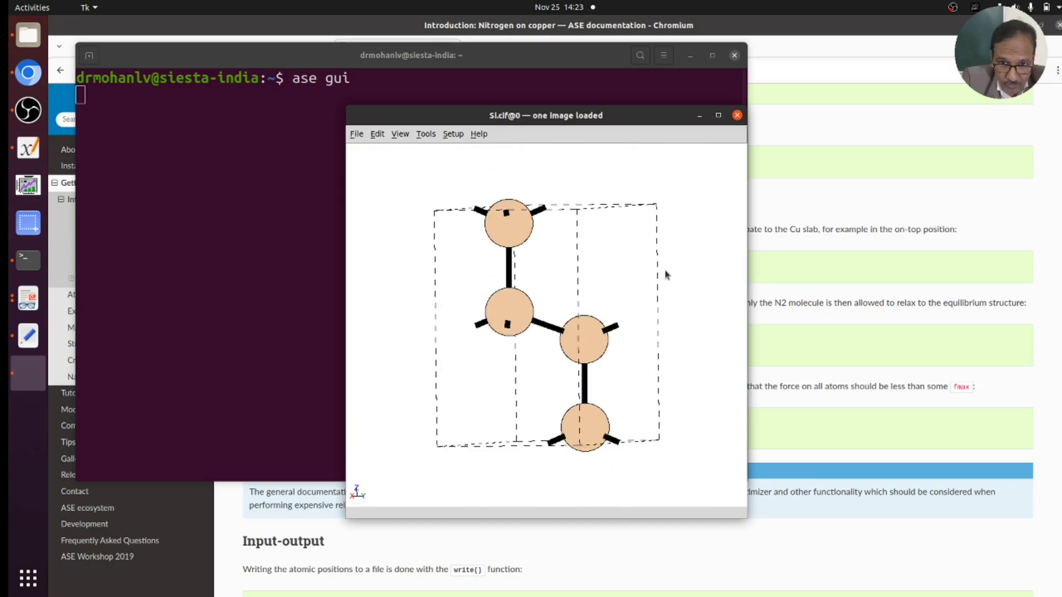
pyautogui.scroll(1, 666, 274)
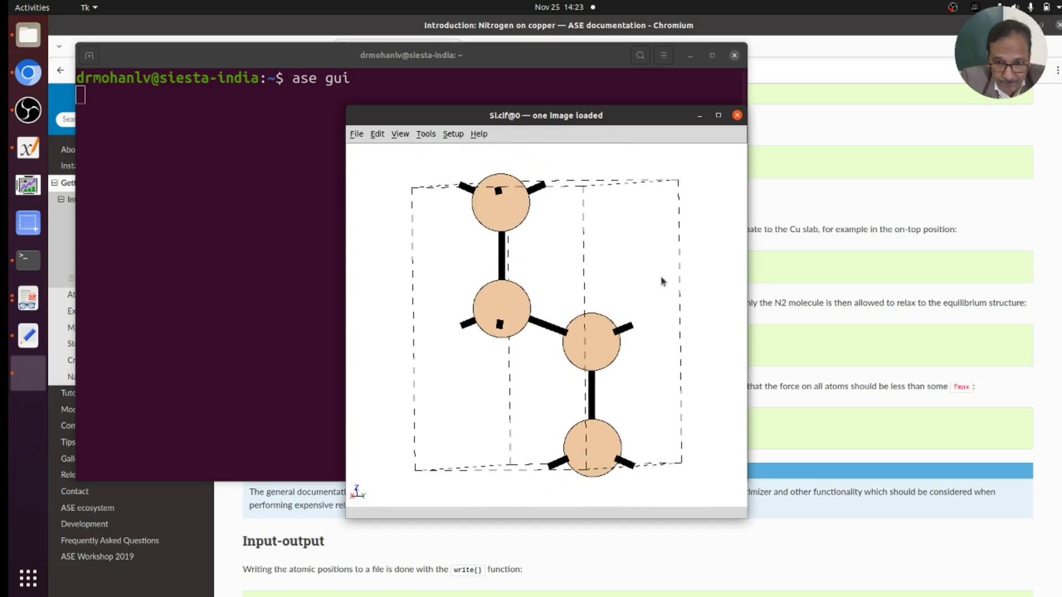
pyautogui.scroll(-1, 650, 282)
pyautogui.scroll(1, 649, 282)
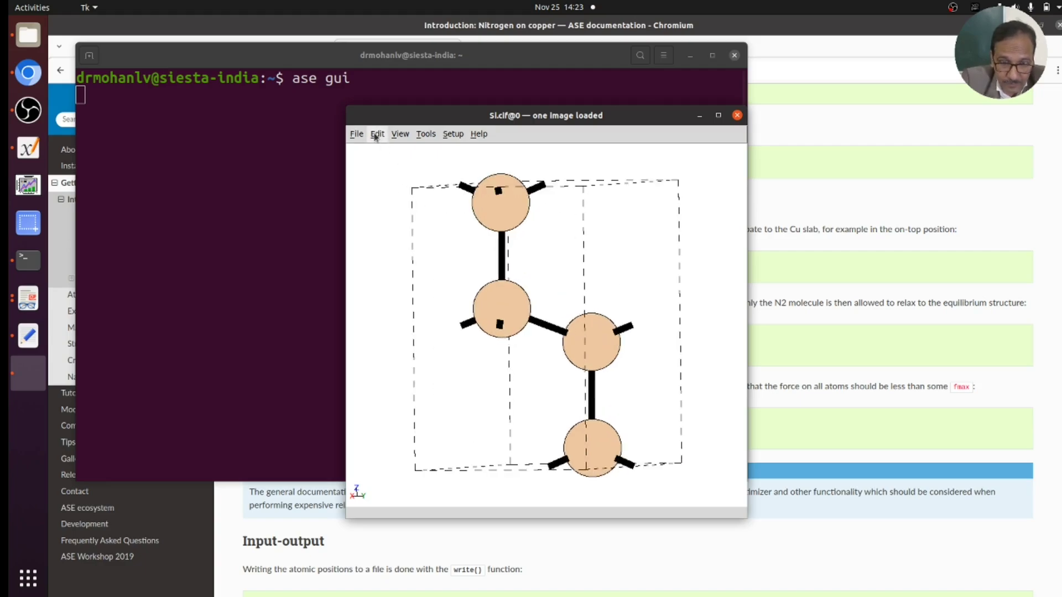
# Set the View > Repeat counts to 2, 2, 2 and apply Set unit cell
pyautogui.click(400, 134)
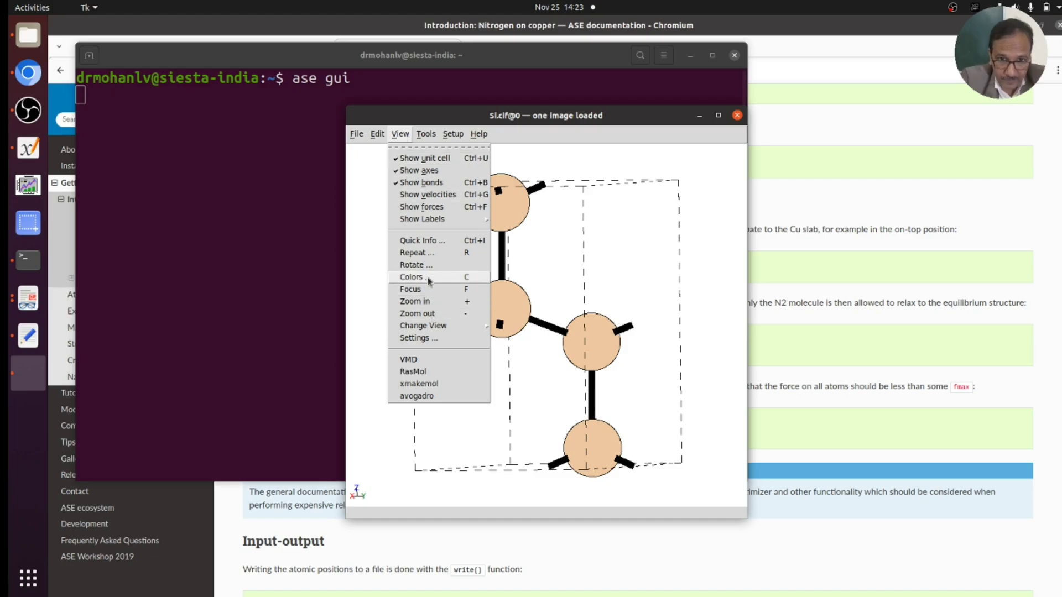
pyautogui.click(426, 253)
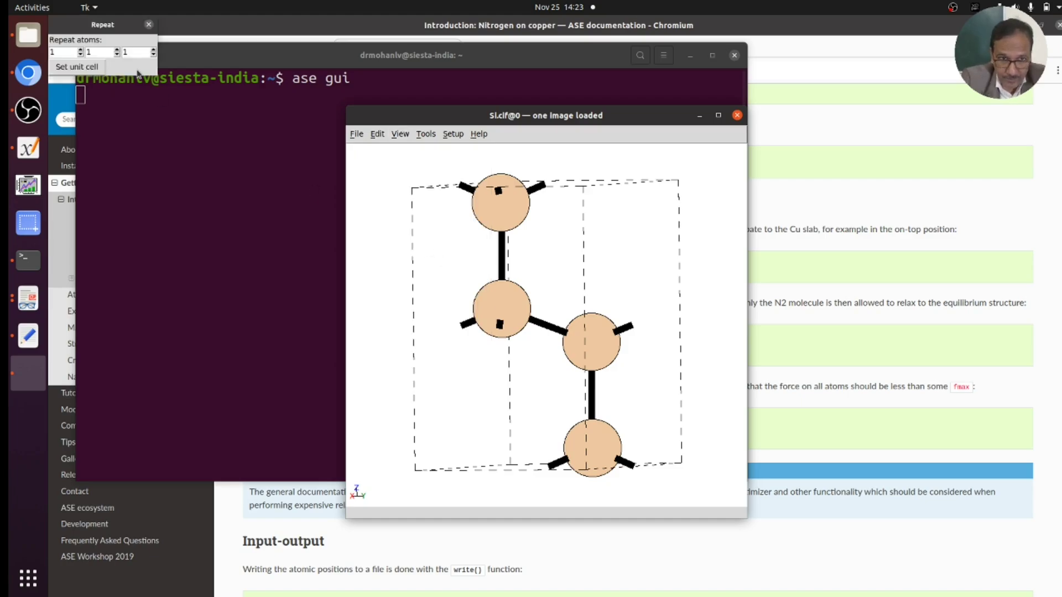
pyautogui.click(80, 49)
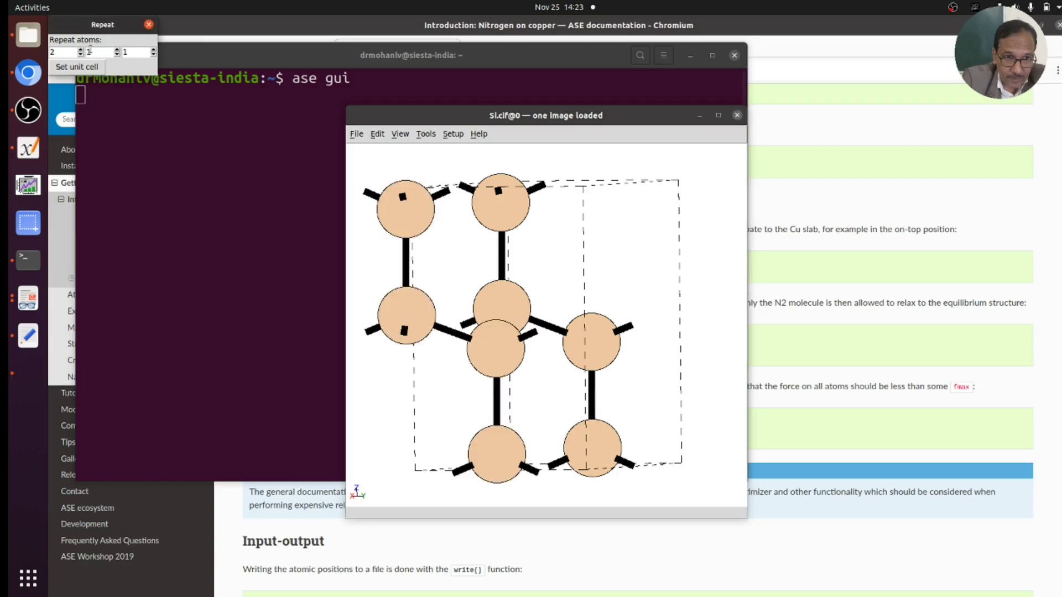
pyautogui.click(118, 49)
pyautogui.click(153, 53)
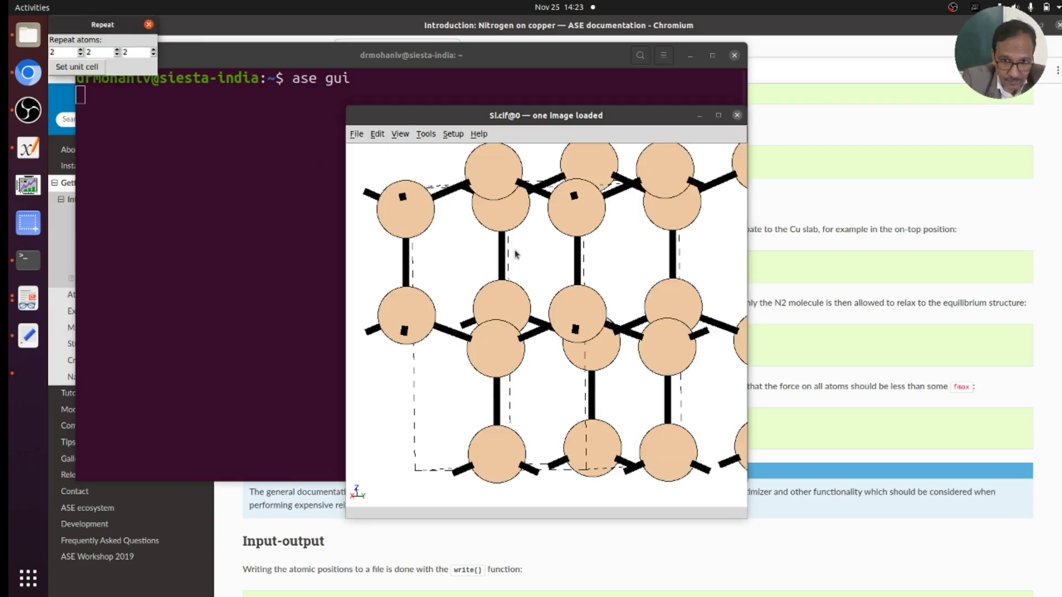
pyautogui.scroll(-3, 517, 255)
pyautogui.scroll(-2, 524, 259)
pyautogui.scroll(-1, 525, 259)
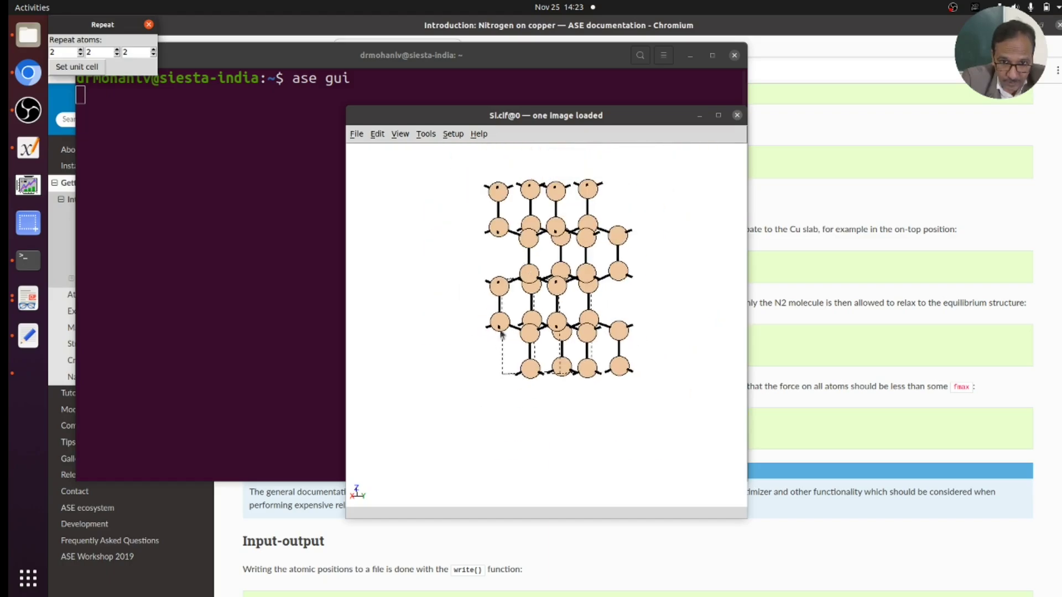
pyautogui.click(79, 67)
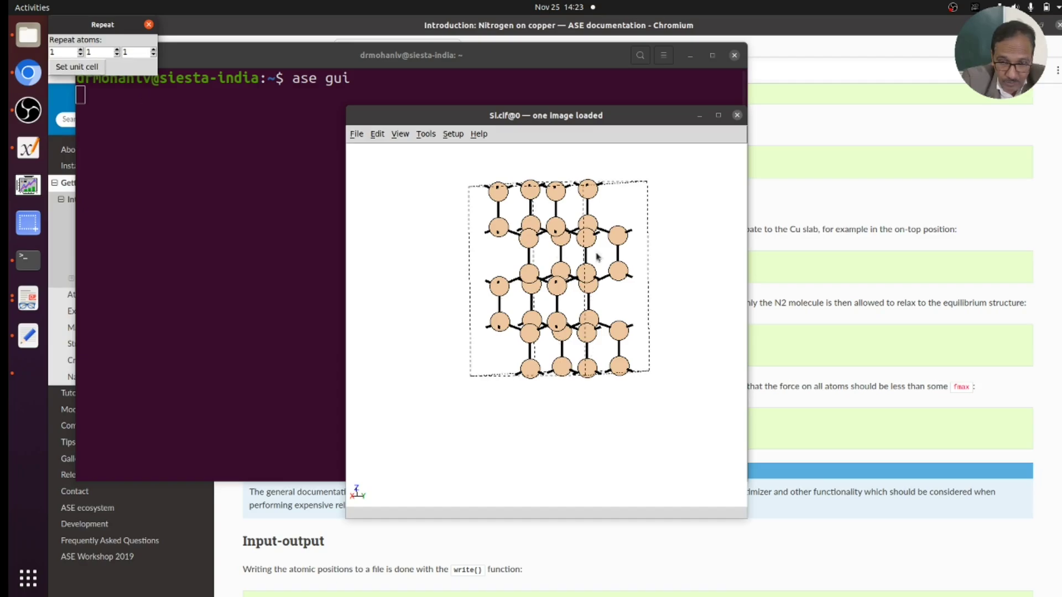
# Save the supercell as Si222.xyz after resetting the view along z
pyautogui.moveTo(674, 256); pyautogui.dragTo(581, 273, button='middle')
pyautogui.press('z')
pyautogui.click(356, 133)
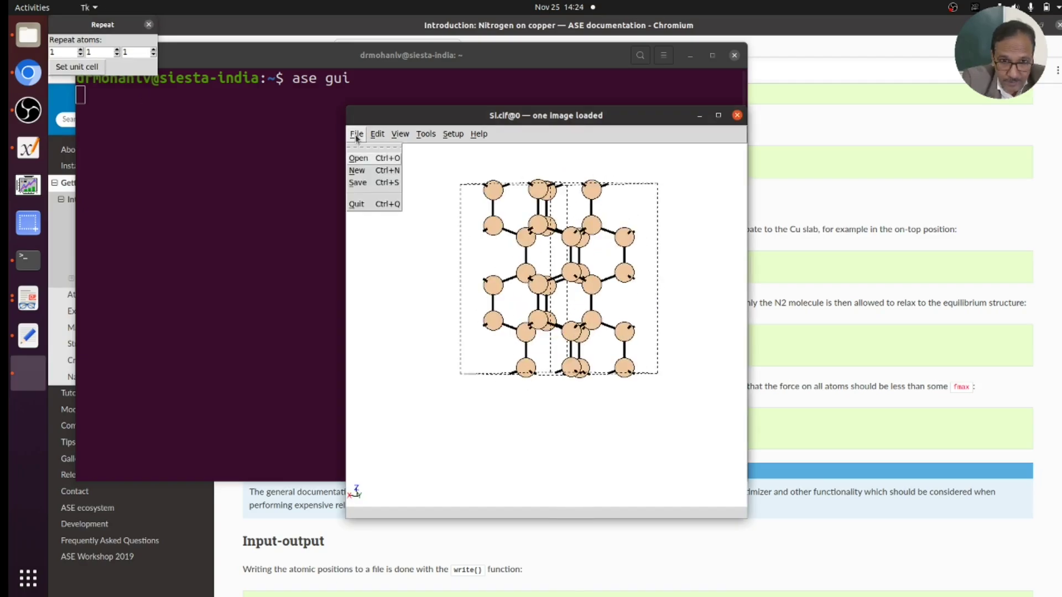
pyautogui.click(369, 182)
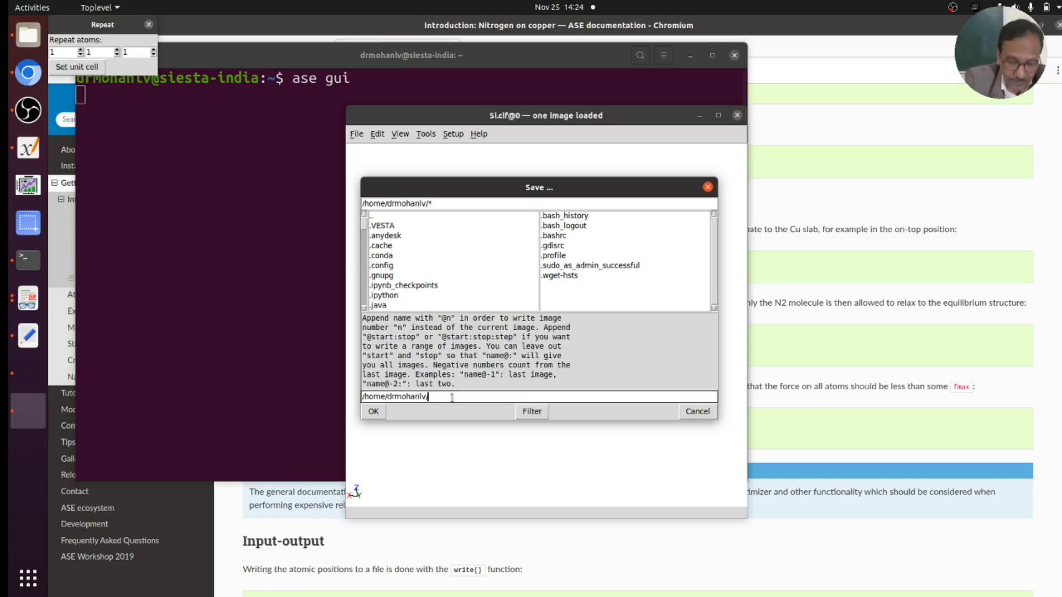
pyautogui.write('Si2')
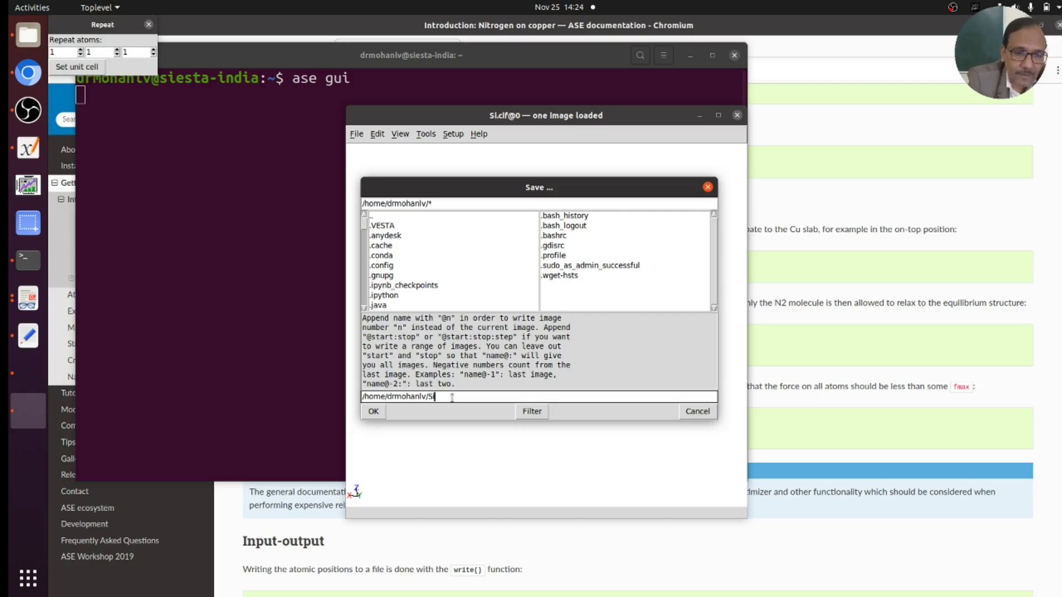
pyautogui.write('22')
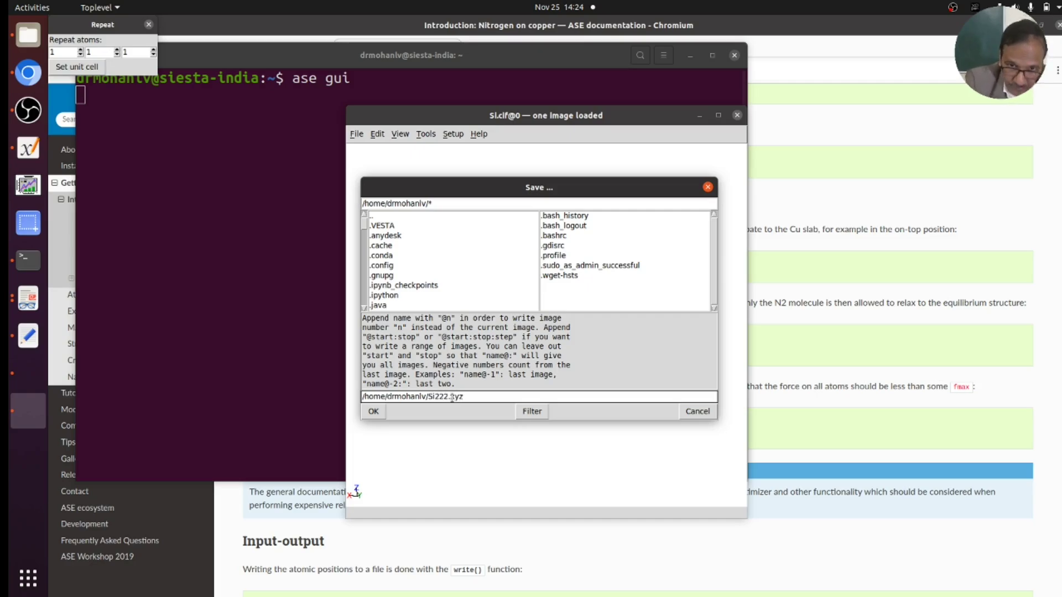
pyautogui.click(374, 412)
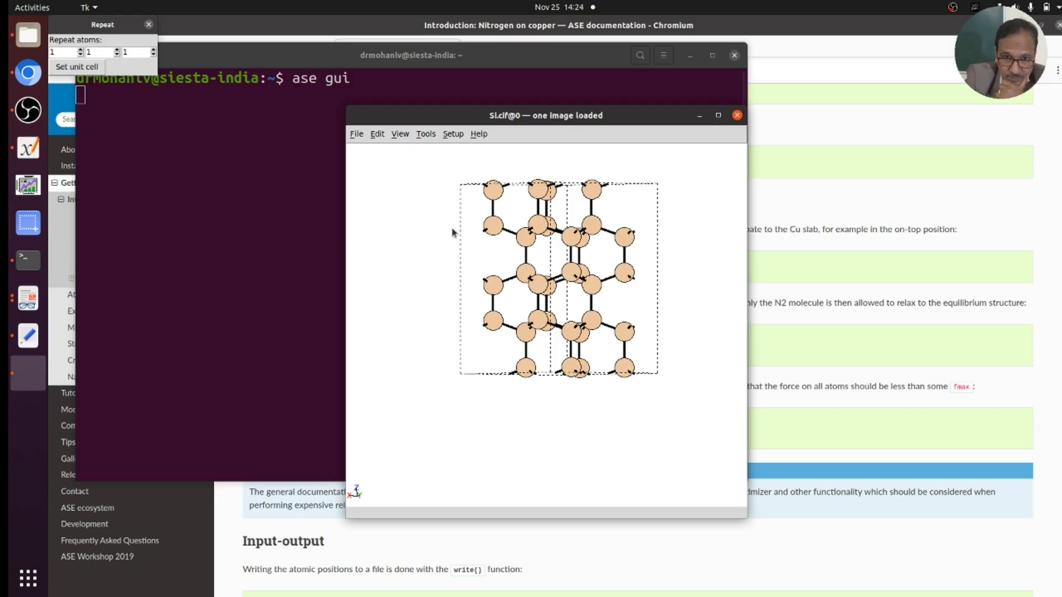
# Save the supercell again as Si222.poscar
pyautogui.click(356, 136)
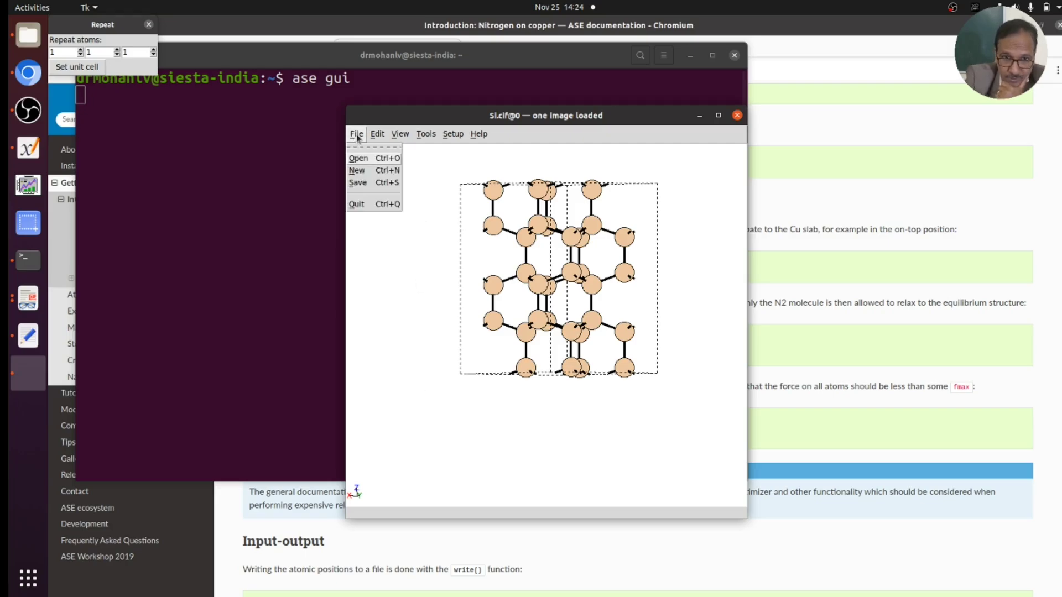
pyautogui.click(369, 184)
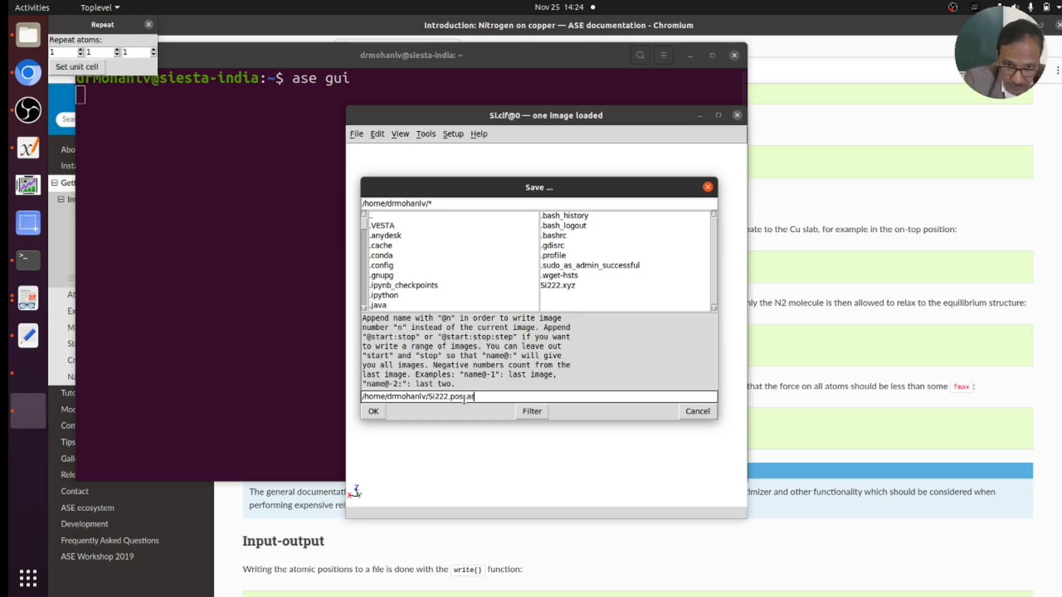
pyautogui.click(375, 412)
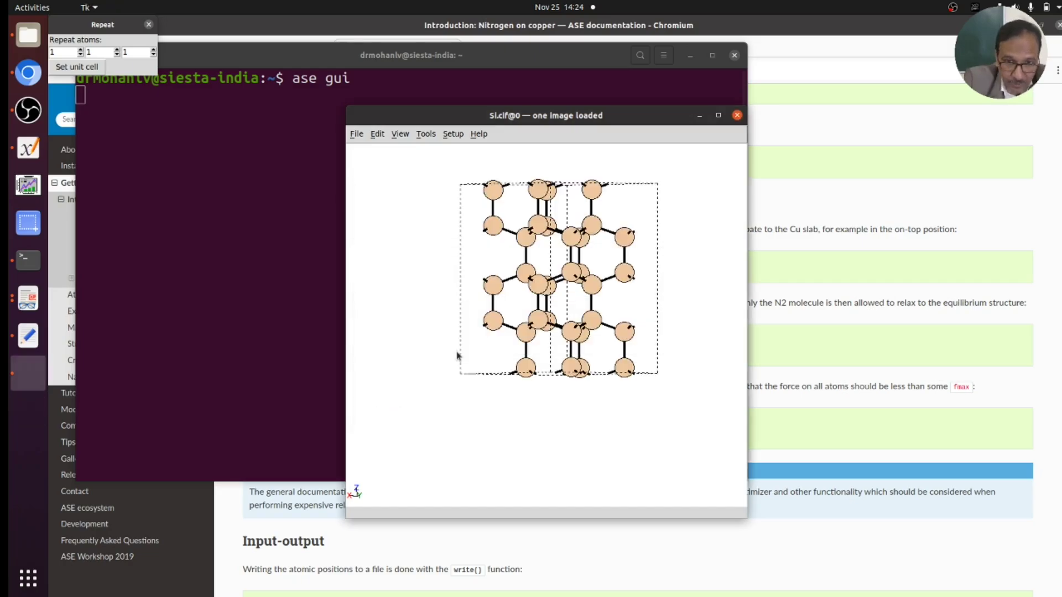
# Open Si222.poscar from Home and highlight its three lattice-vector lines and all coordinate lines
pyautogui.click(29, 37)
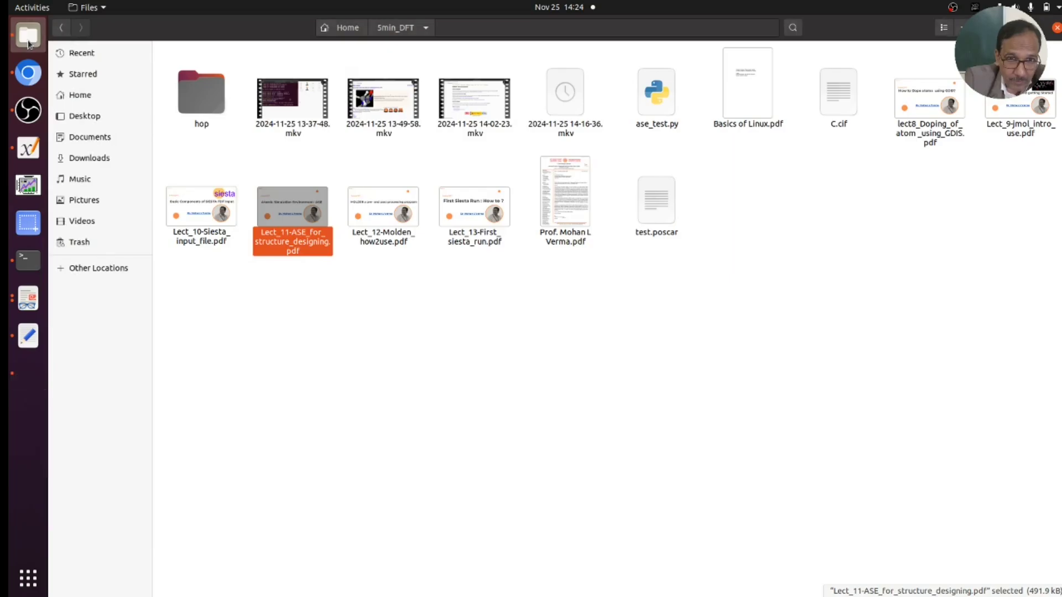
pyautogui.click(339, 30)
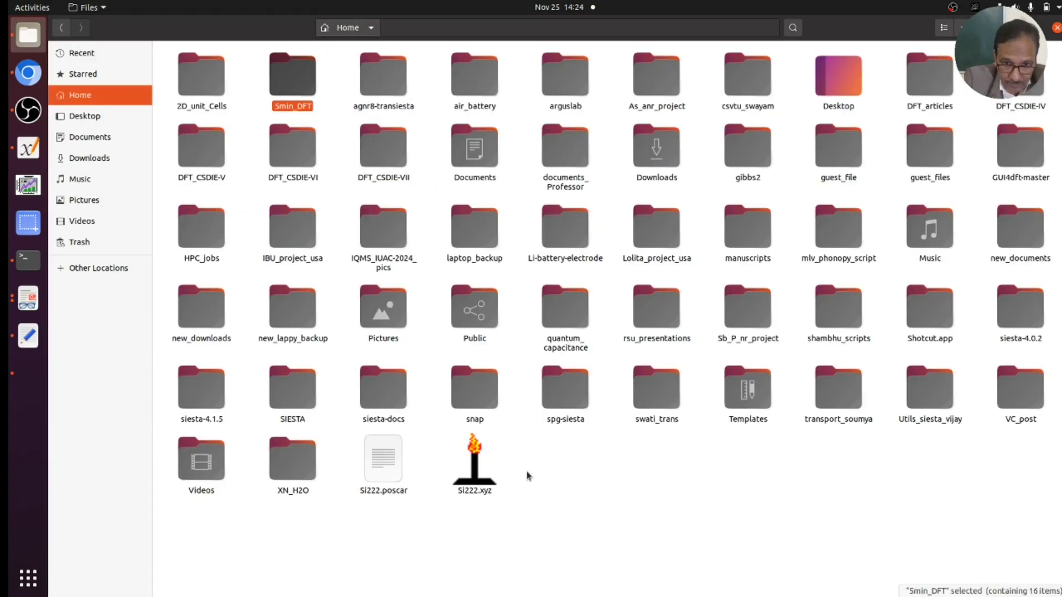
pyautogui.doubleClick(374, 461)
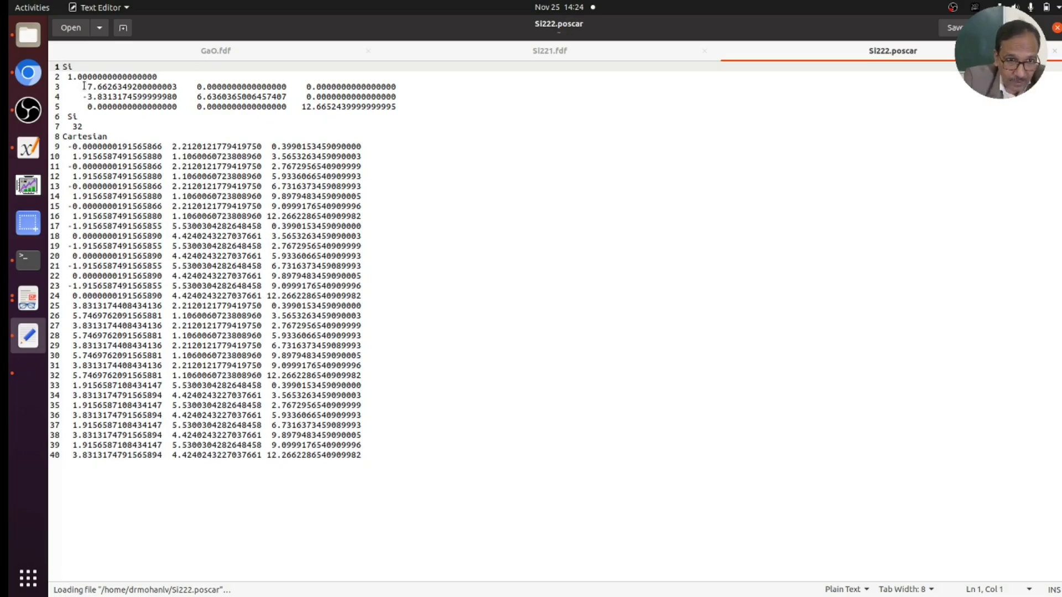
pyautogui.moveTo(84, 86); pyautogui.dragTo(404, 106)
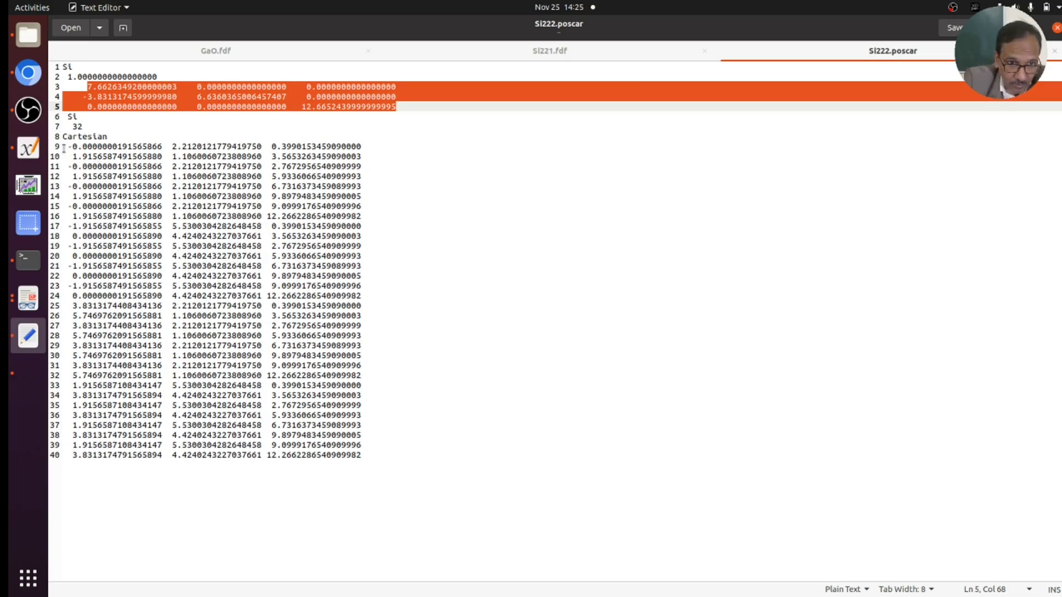
pyautogui.moveTo(65, 146); pyautogui.dragTo(386, 454)
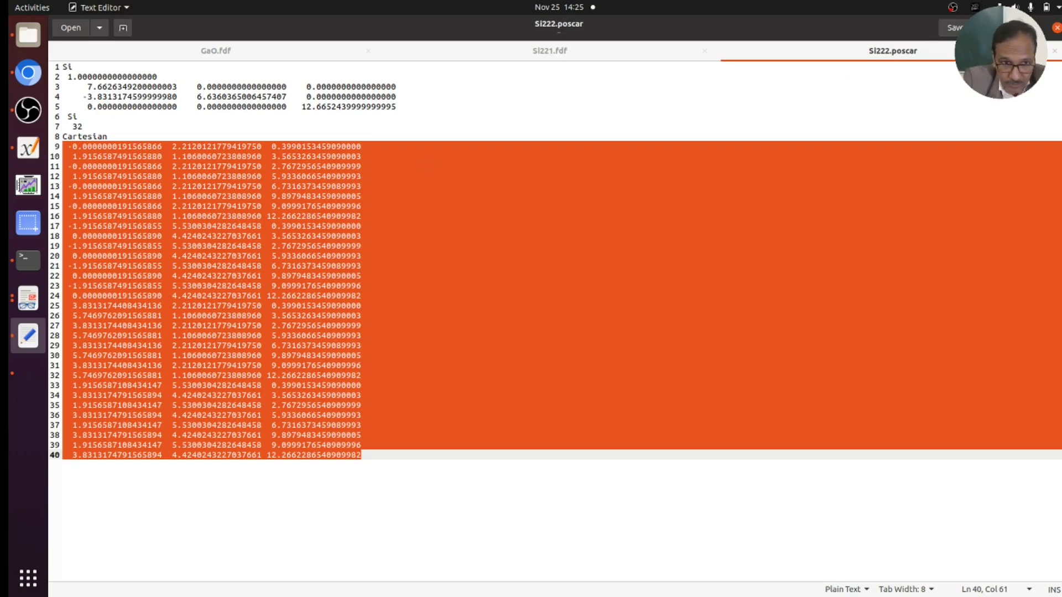
# Open Si222.xyz in the default molecule viewer (Jmol), then quit it
pyautogui.hotkey('alt', 'Tab')
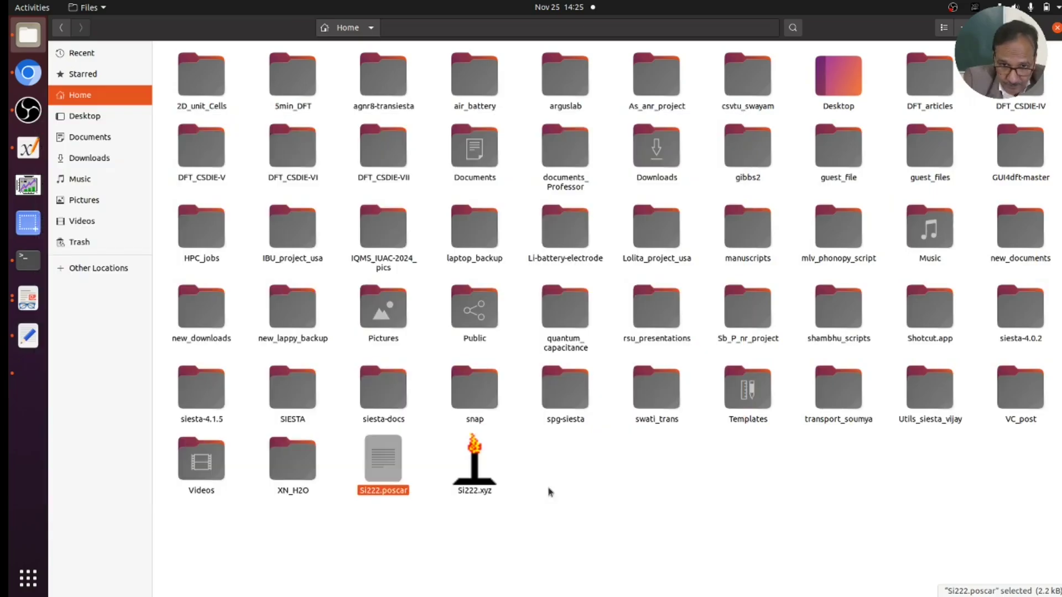
pyautogui.click(546, 496)
pyautogui.click(469, 488)
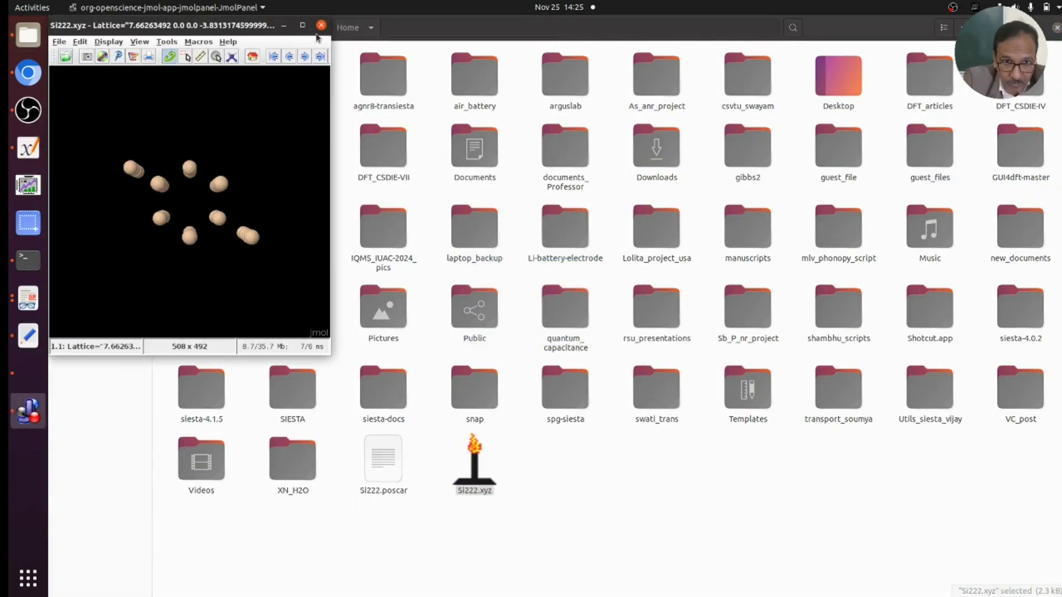
pyautogui.click(321, 26)
pyautogui.click(174, 205)
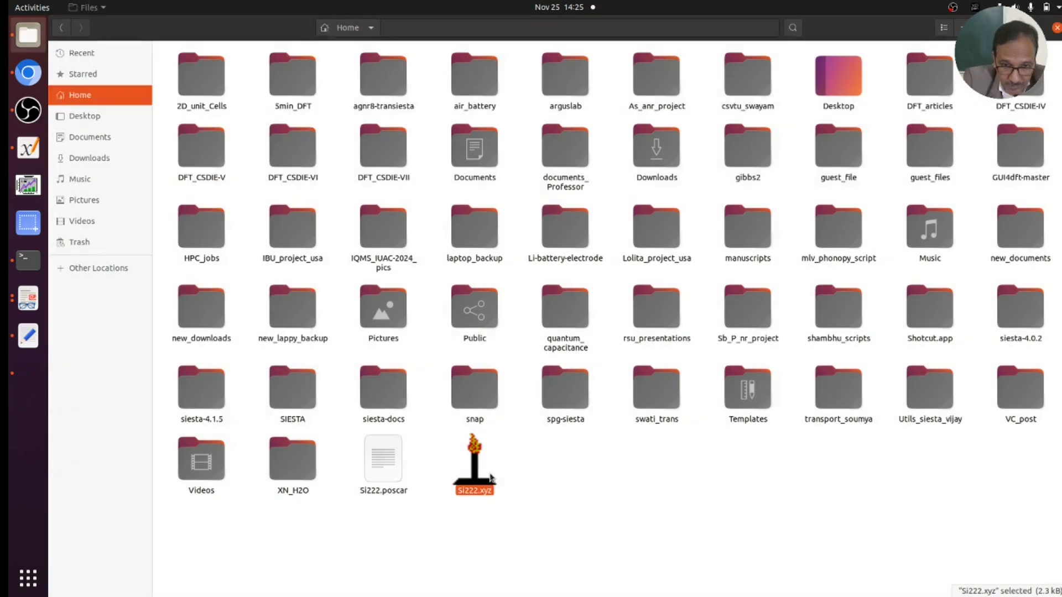
# Open Si222.xyz with Text Editor and select coordinate lines 3–34, then return to Files
pyautogui.rightClick(482, 475)
pyautogui.click(539, 308)
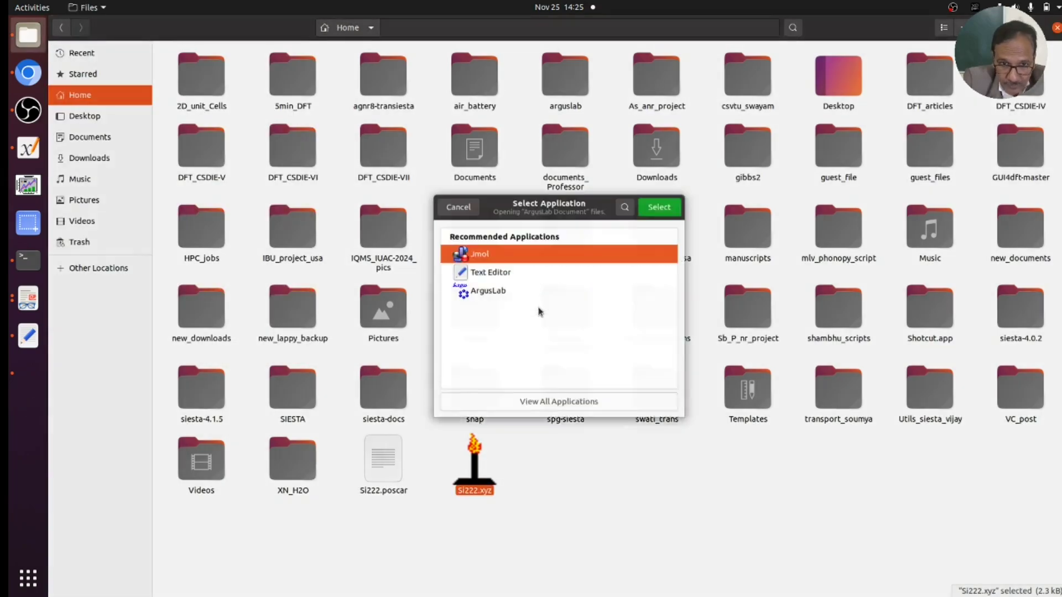
pyautogui.click(488, 273)
pyautogui.click(657, 205)
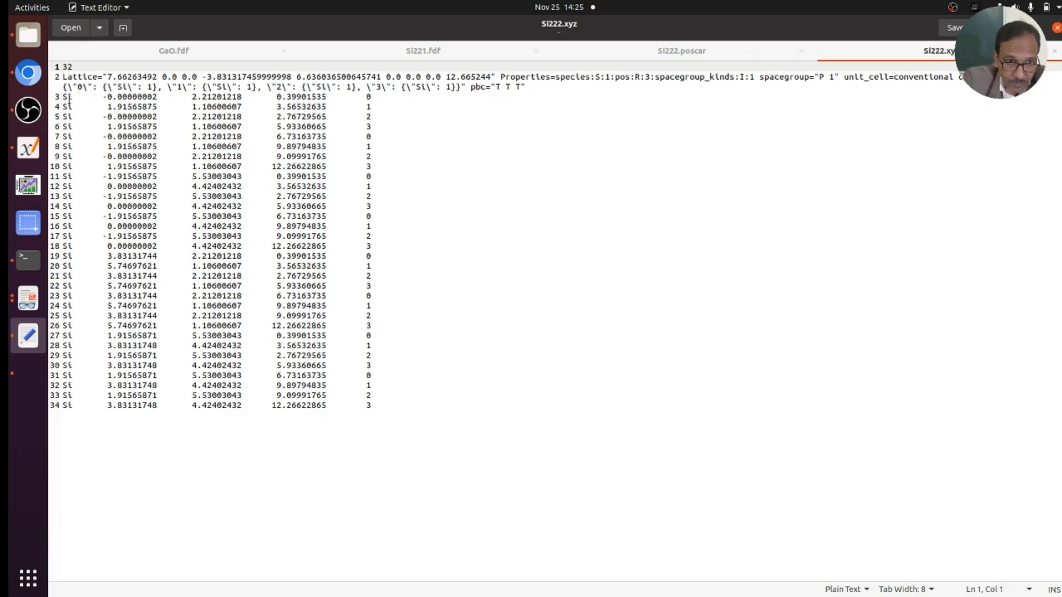
pyautogui.moveTo(64, 97); pyautogui.dragTo(445, 434)
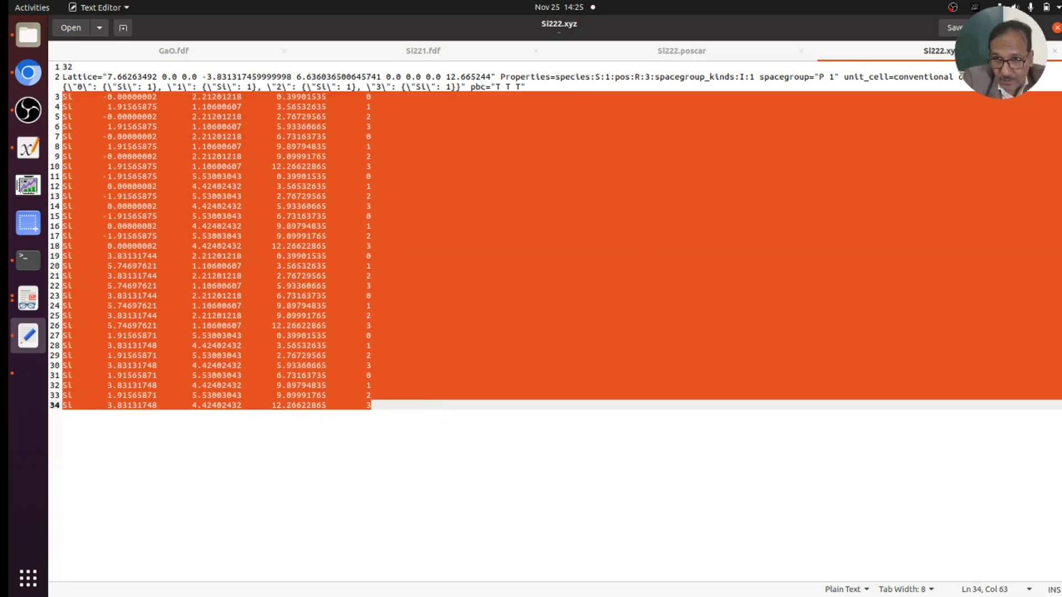
pyautogui.hotkey('alt', 'Tab')
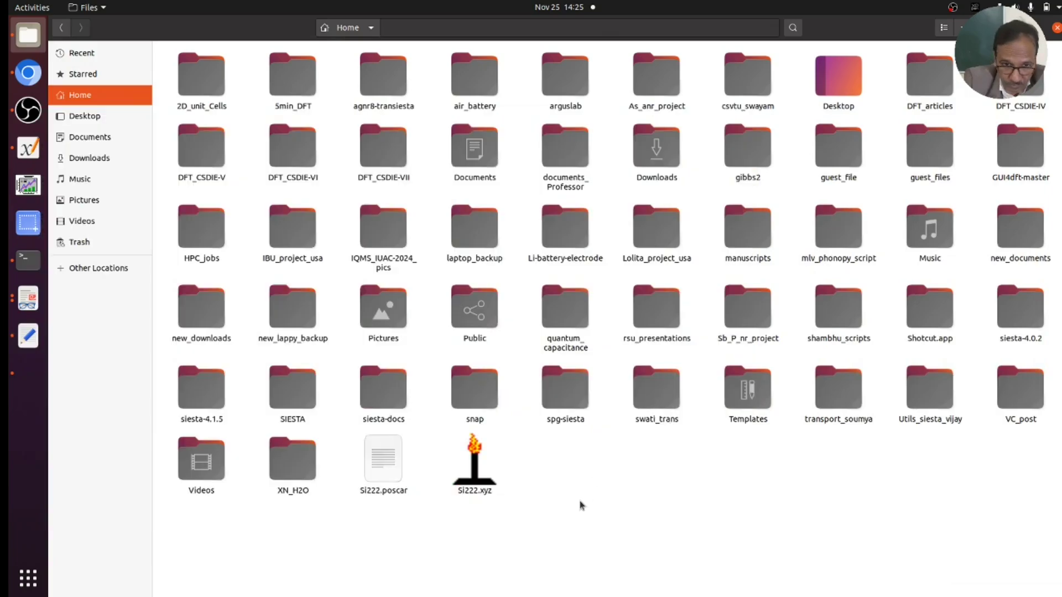
# Raise the ASE GUI window and rotate the bonded 2×2×2 silicon supercell to several angles
pyautogui.click(34, 368)
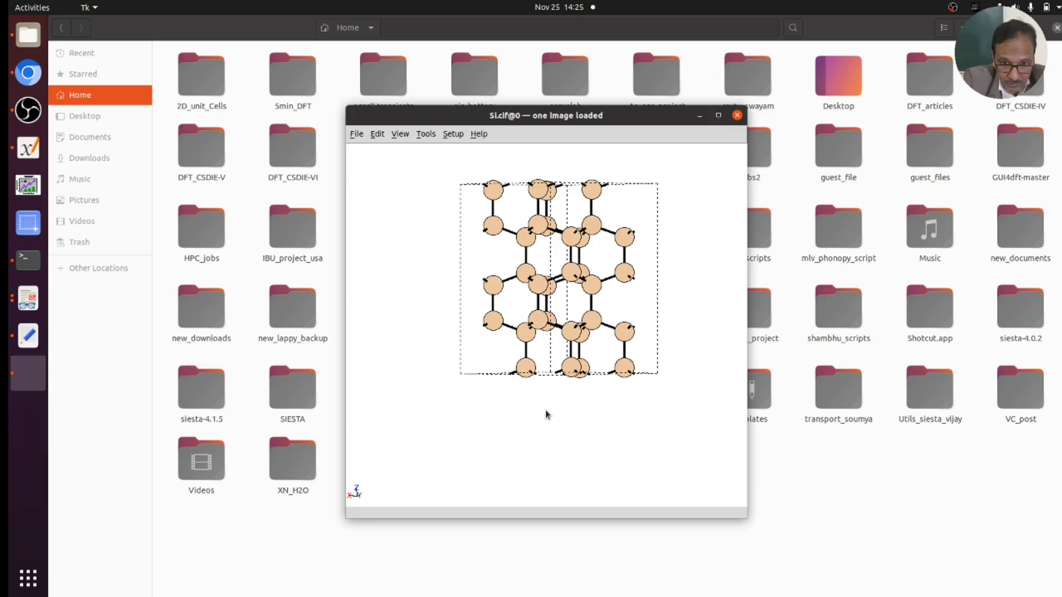
pyautogui.moveTo(581, 412)
pyautogui.mouseDown(button='middle')
pyautogui.moveTo(470, 396)
pyautogui.moveTo(619, 407)
pyautogui.mouseUp(button='middle')
pyautogui.moveTo(619, 407)
pyautogui.mouseDown()
pyautogui.moveTo(578, 407)
pyautogui.moveTo(611, 410)
pyautogui.mouseUp()
pyautogui.moveTo(611, 410); pyautogui.dragTo(615, 432, button='middle')
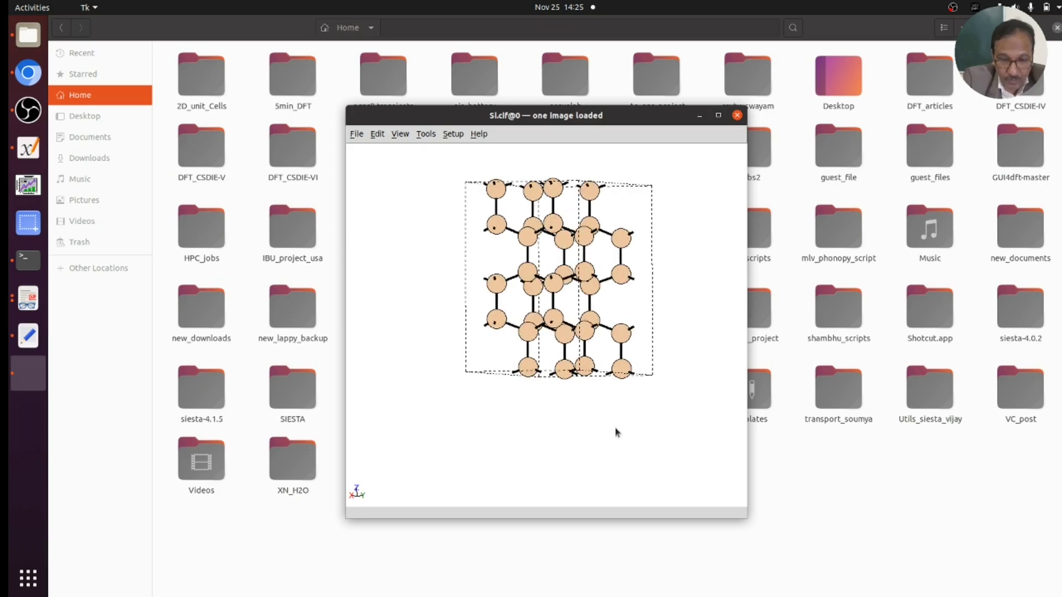